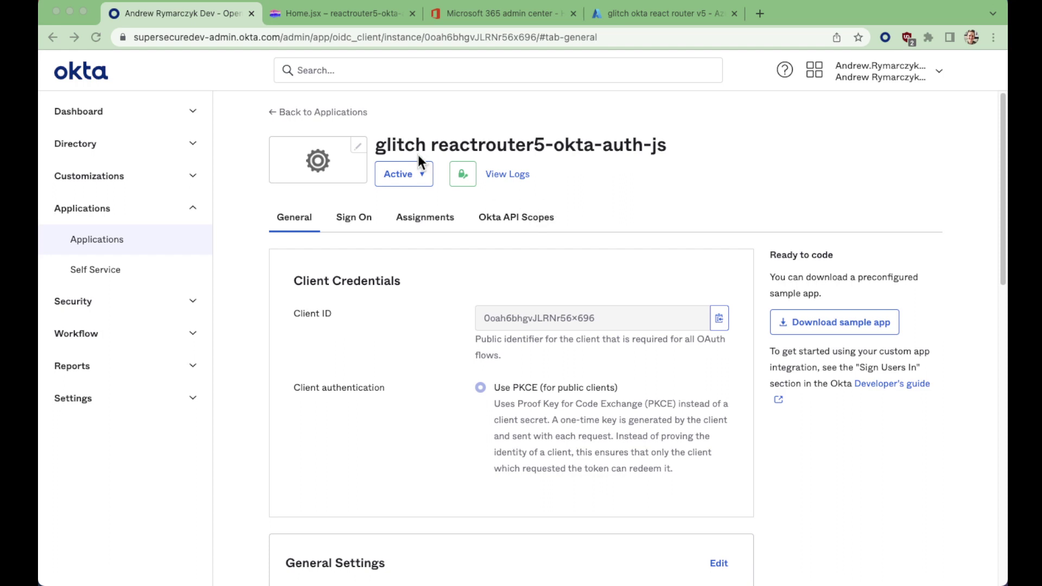
Start a new OpenID Connect Single-Page Application integration from the Applications list
left_click(97, 244)
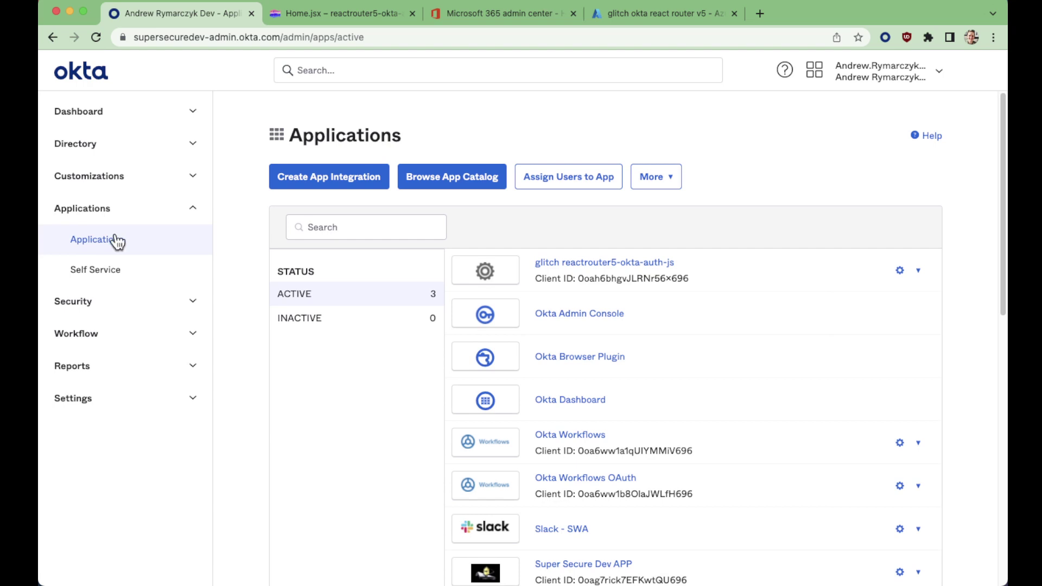
left_click(335, 179)
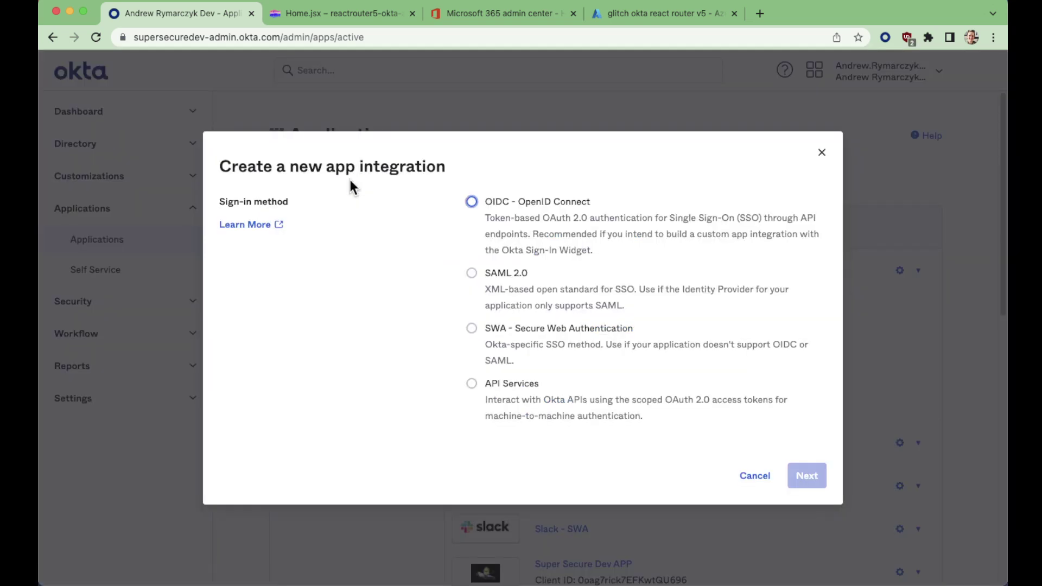
left_click(473, 201)
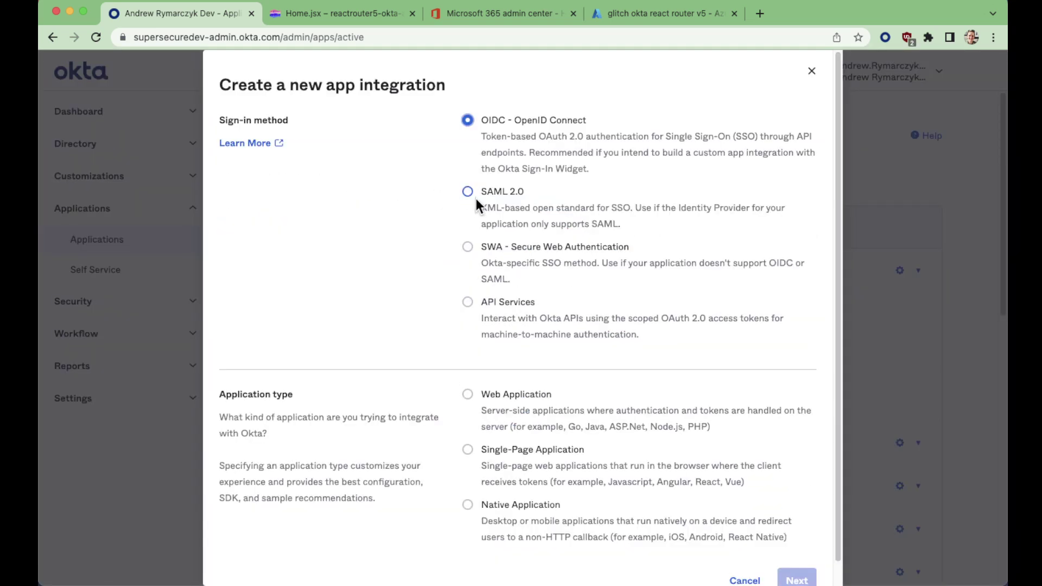
left_click(538, 450)
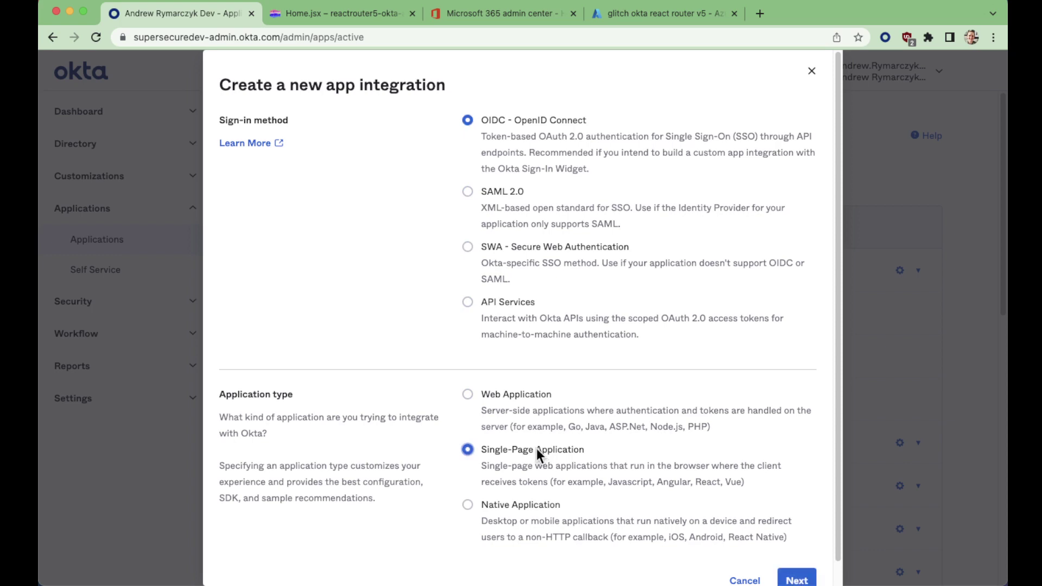
scroll(683, 513, "down", 1)
left_click(797, 559)
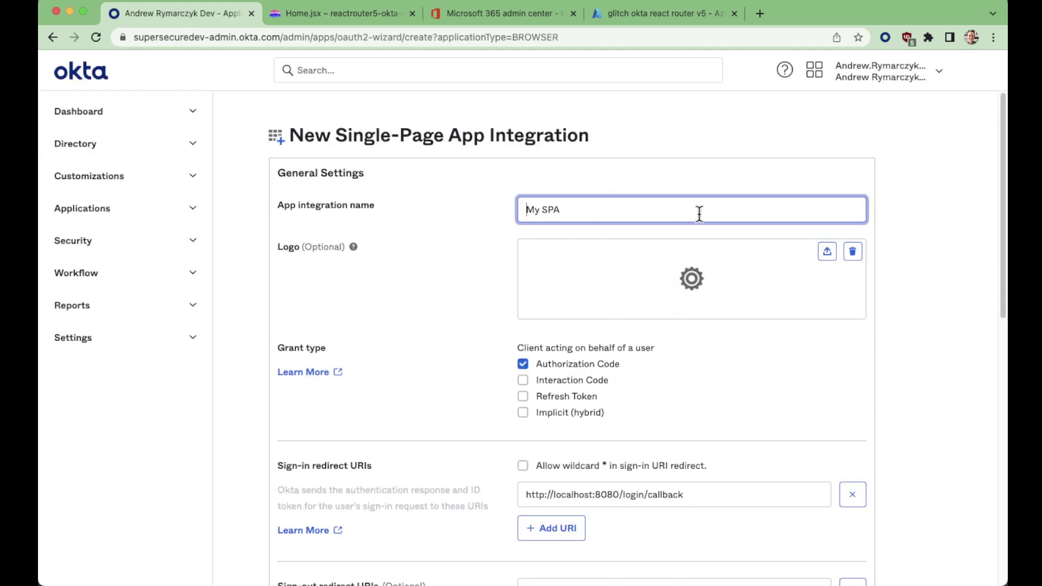
Scroll through the new app's settings form, then return to the applications list
scroll(691, 319, "down", 10)
scroll(684, 317, "down", 4)
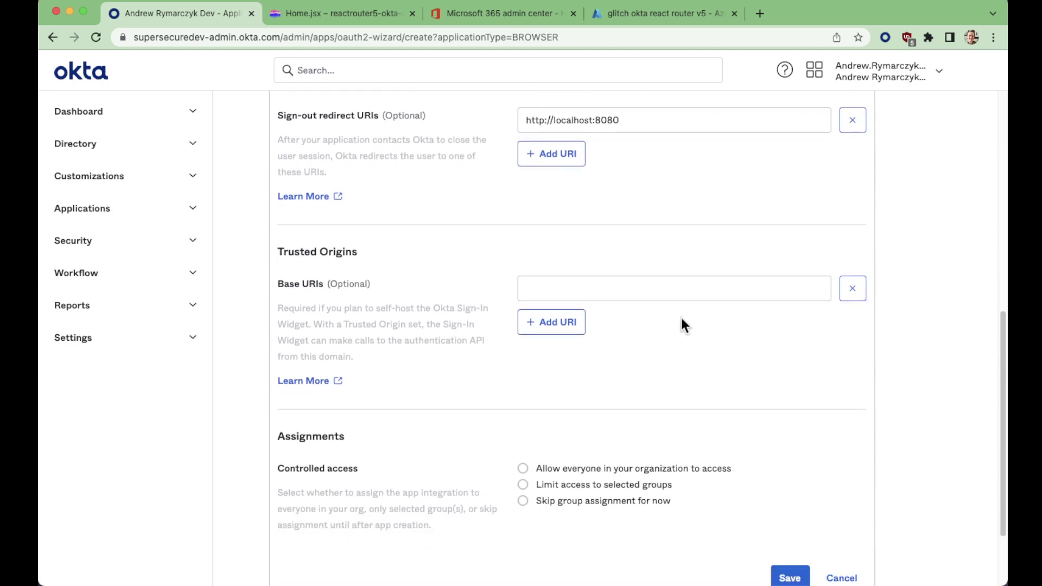
left_click(73, 217)
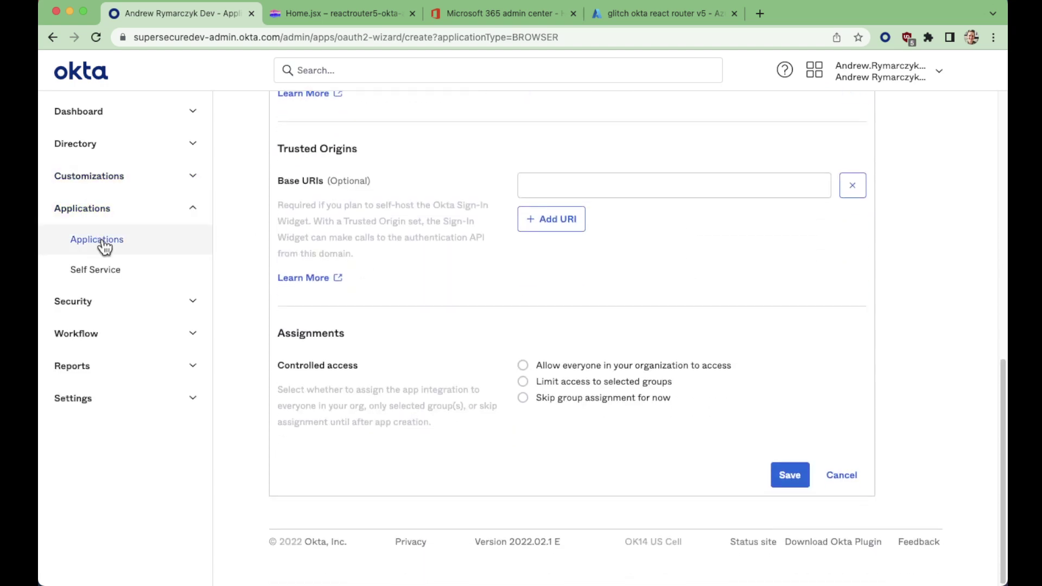
Review the glitch reactrouter5-okta-auth-js app's General tab and PKCE client authentication, then switch to the React app
left_click(103, 247)
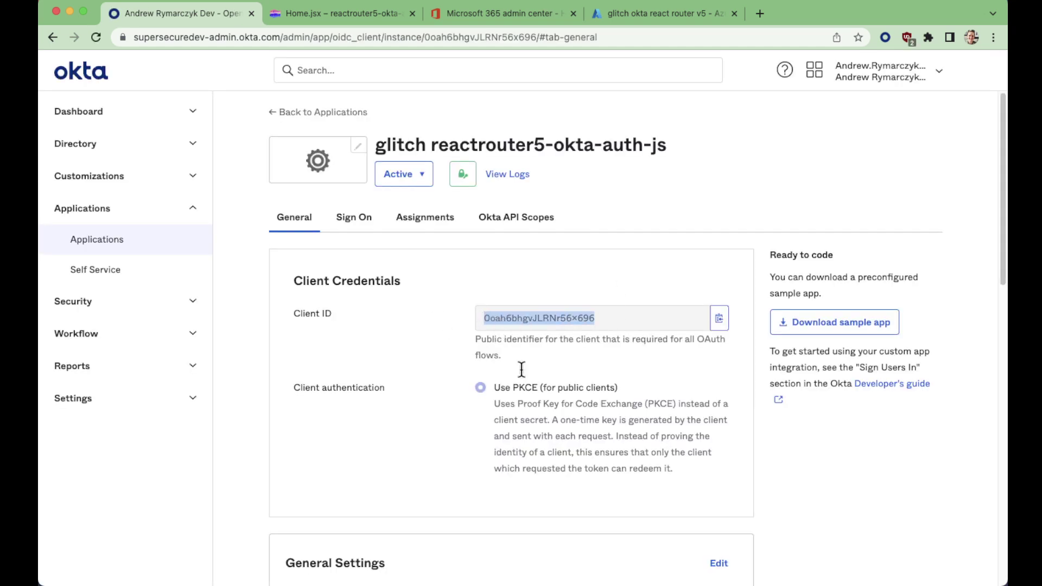
double_click(522, 388)
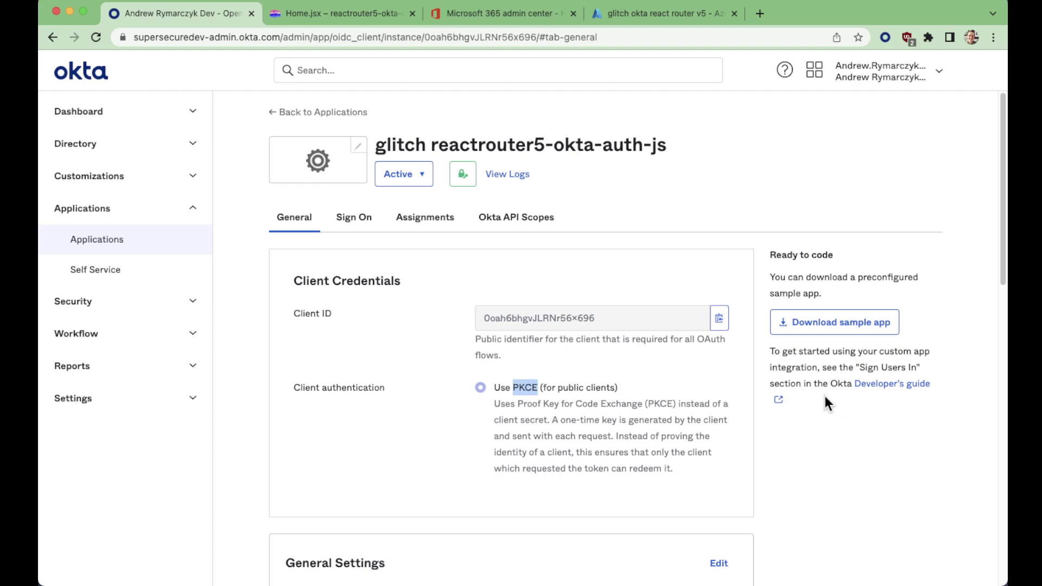
scroll(670, 335, "down", 5)
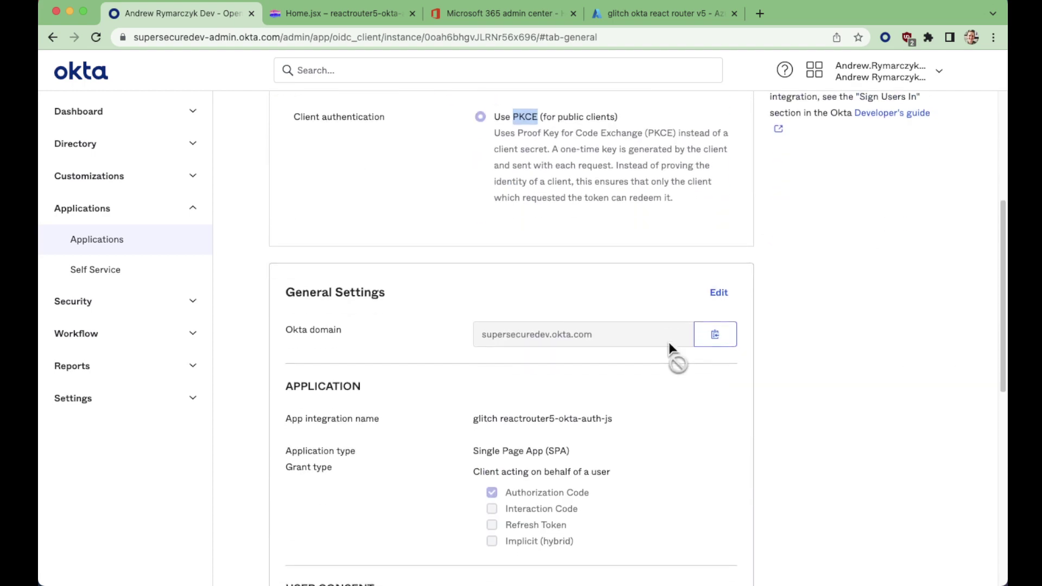
scroll(669, 342, "down", 2)
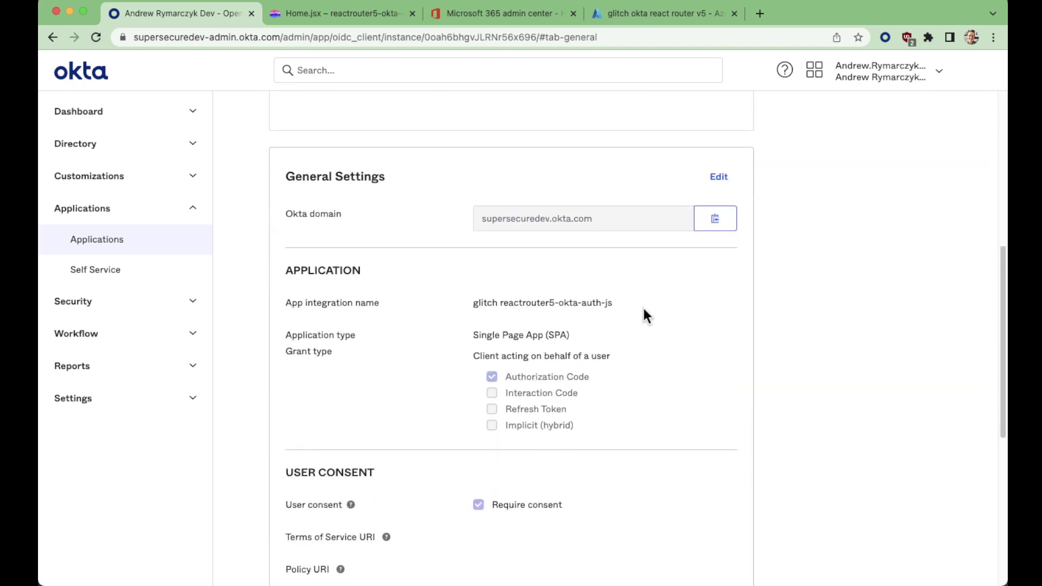
key("super+grave")
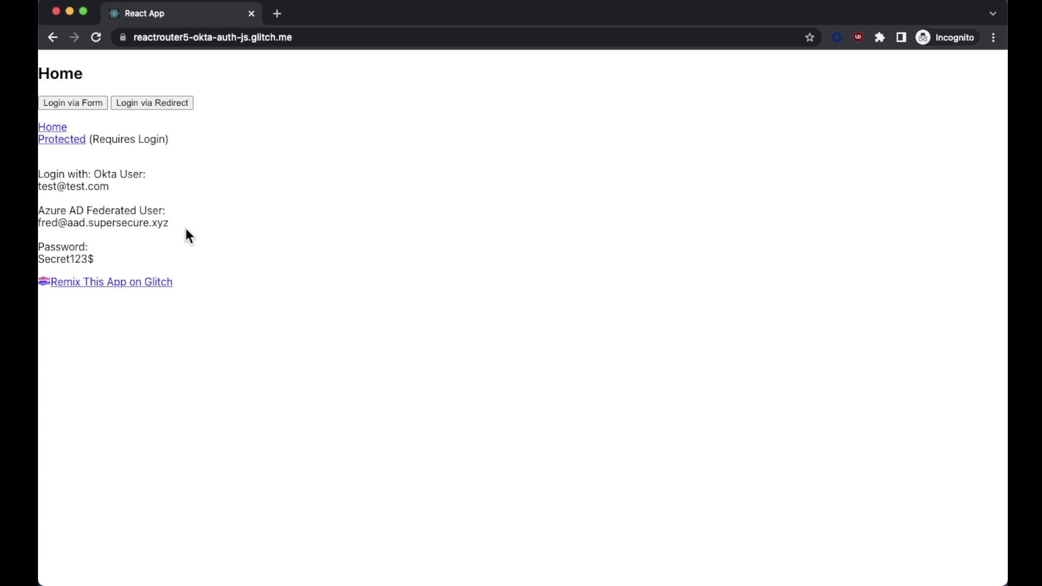
Highlight the Azure AD federated test user's login, then return to the Okta app's General tab
left_click_drag(186, 228, 38, 211)
left_click(361, 238)
key("super+grave")
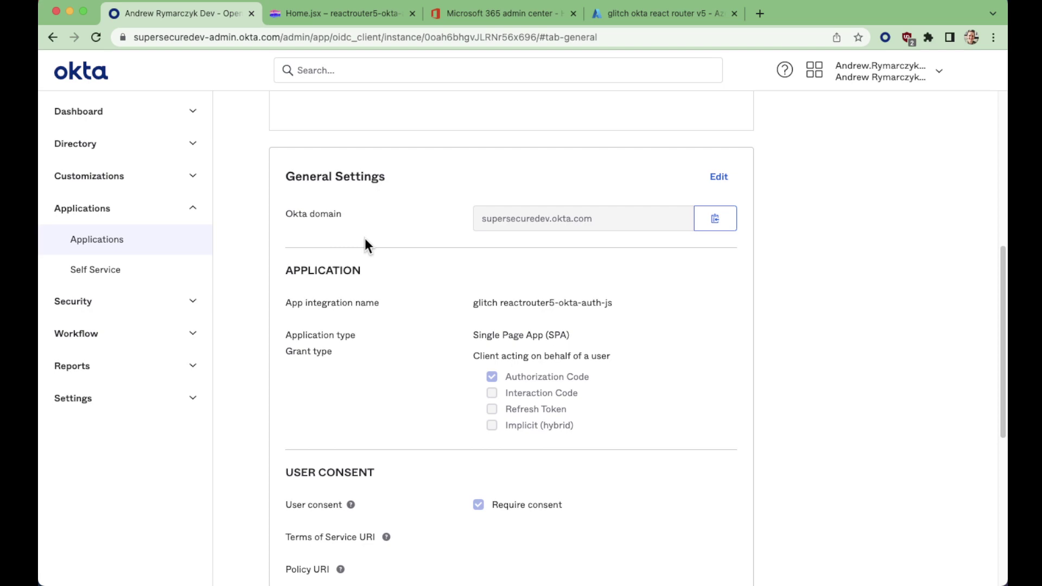
scroll(402, 274, "down", 7)
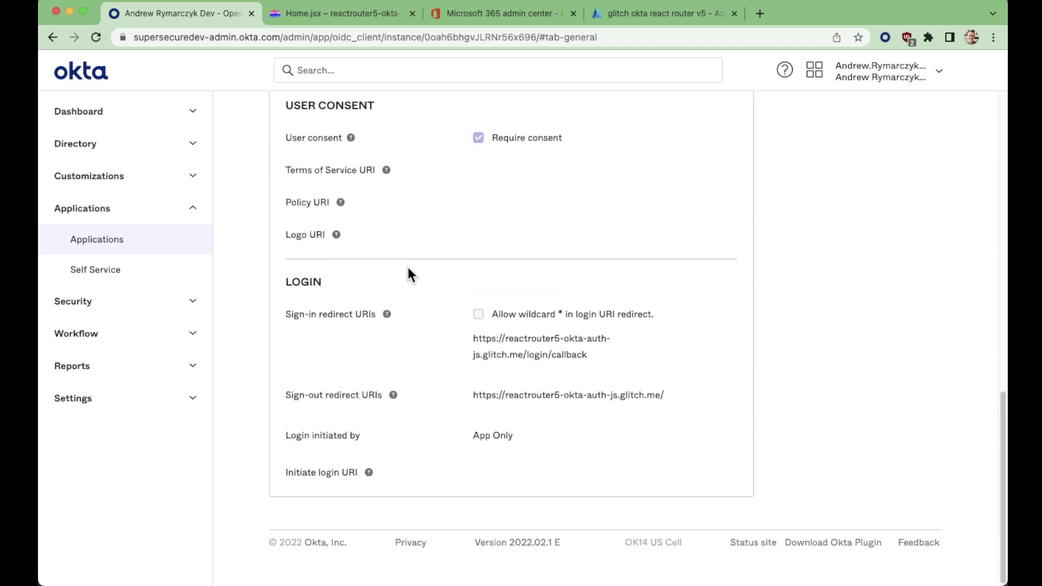
scroll(408, 273, "up", 10)
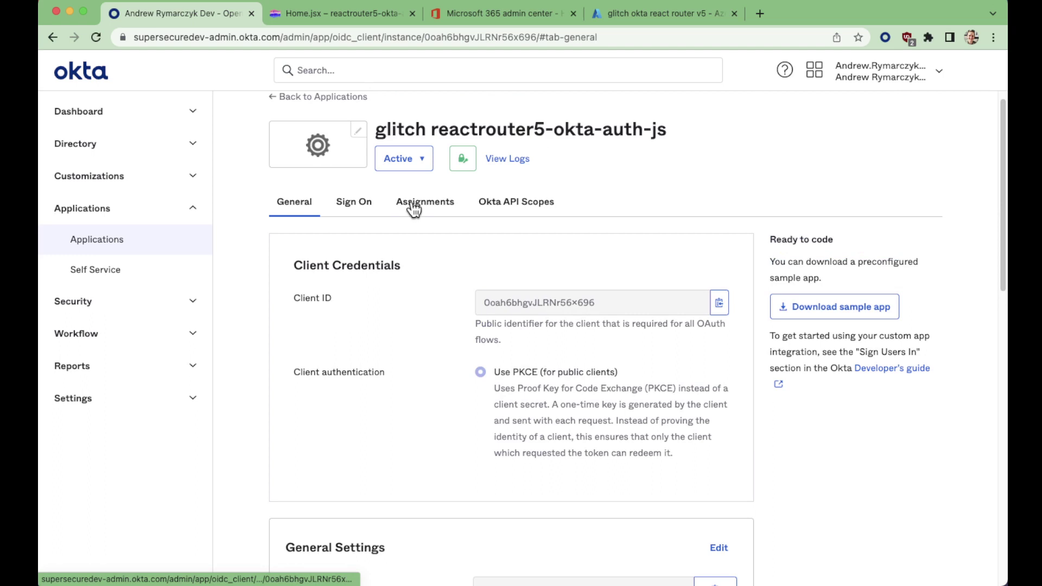
Review the app's Assignments tab: the assigned user, then the Groups filter
left_click(413, 205)
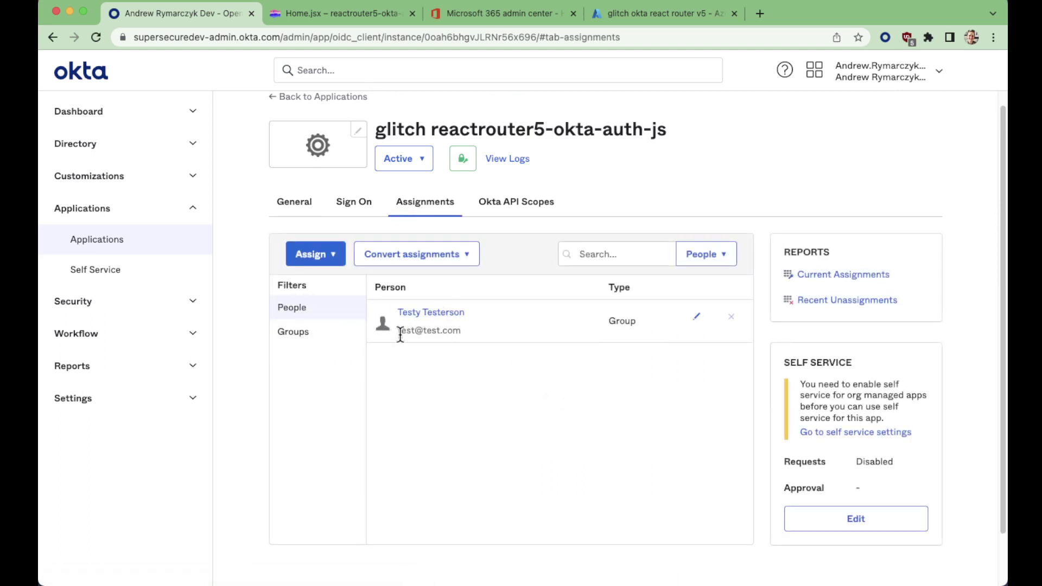
left_click_drag(400, 333, 466, 333)
left_click(310, 335)
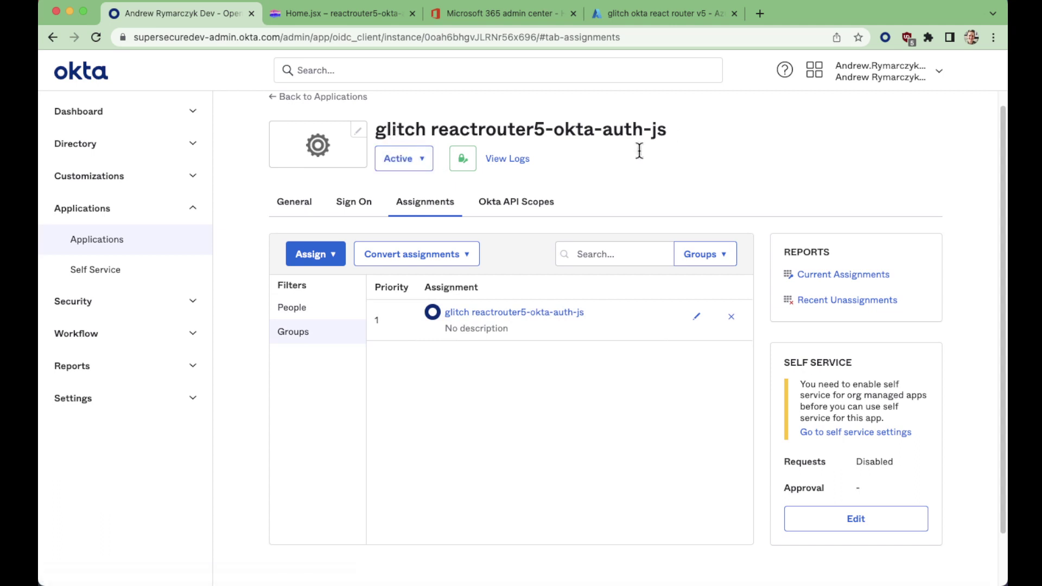
Open Directory > People and compare its users with the React app's Okta and Azure AD test users
left_click(85, 144)
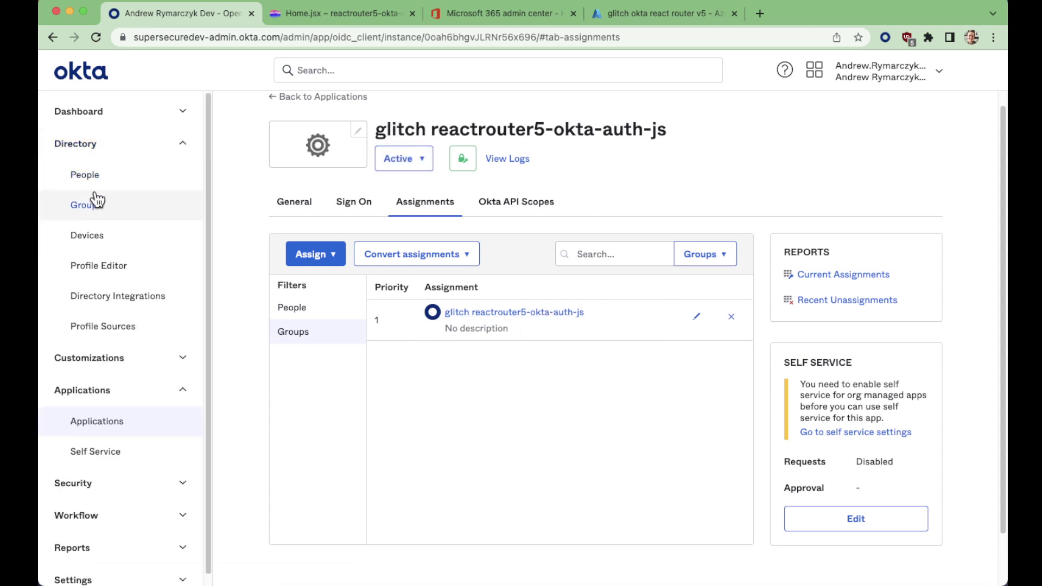
left_click(93, 177)
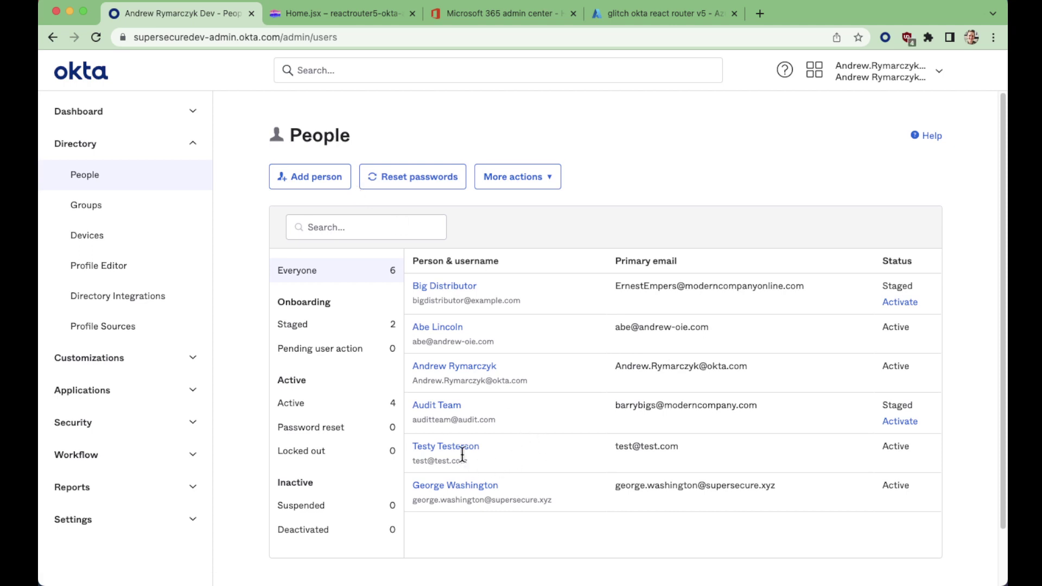
left_click_drag(462, 455, 410, 448)
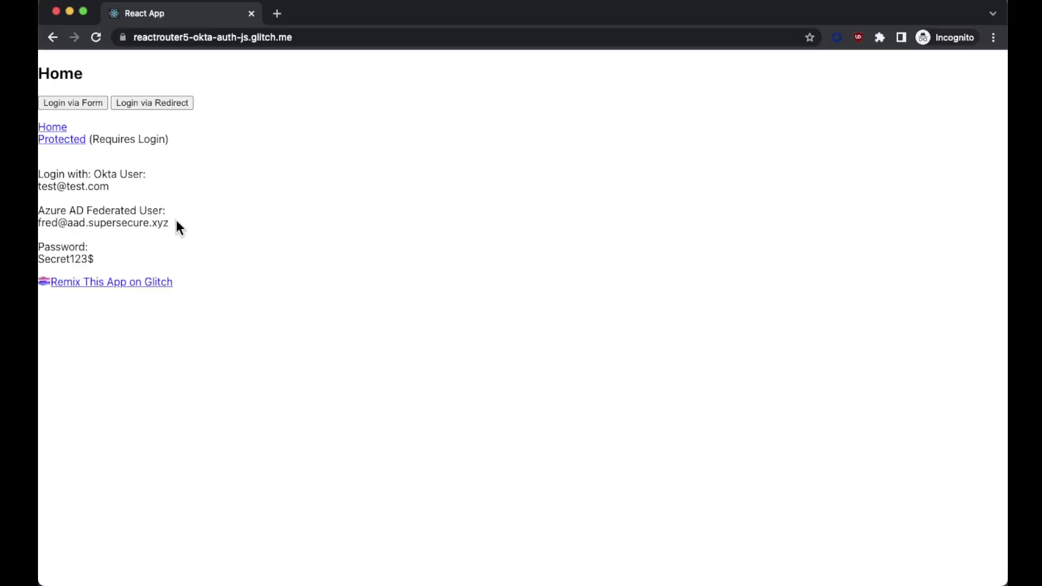
left_click_drag(176, 221, 38, 209)
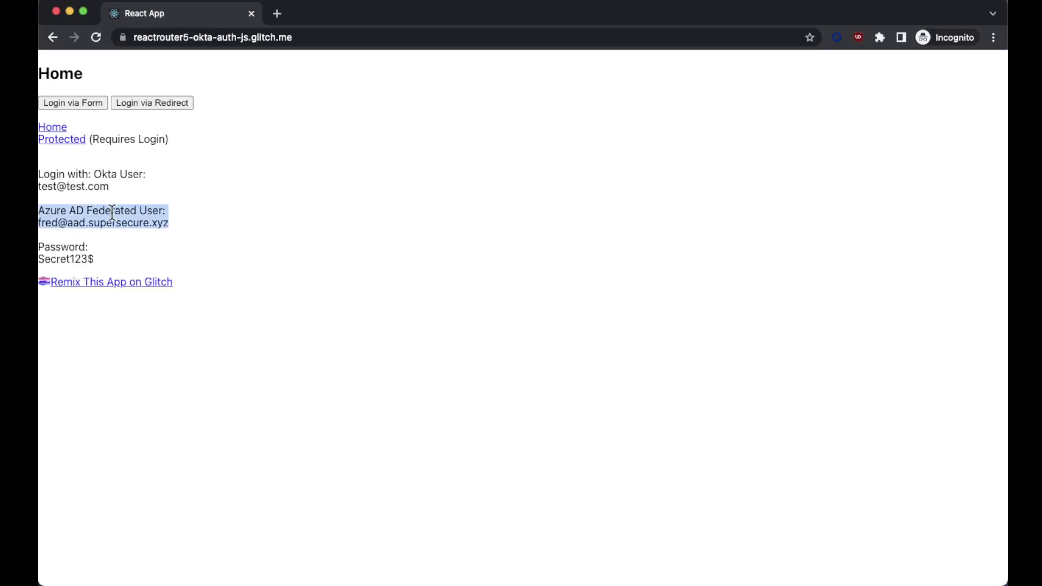
left_click_drag(324, 230, 39, 222)
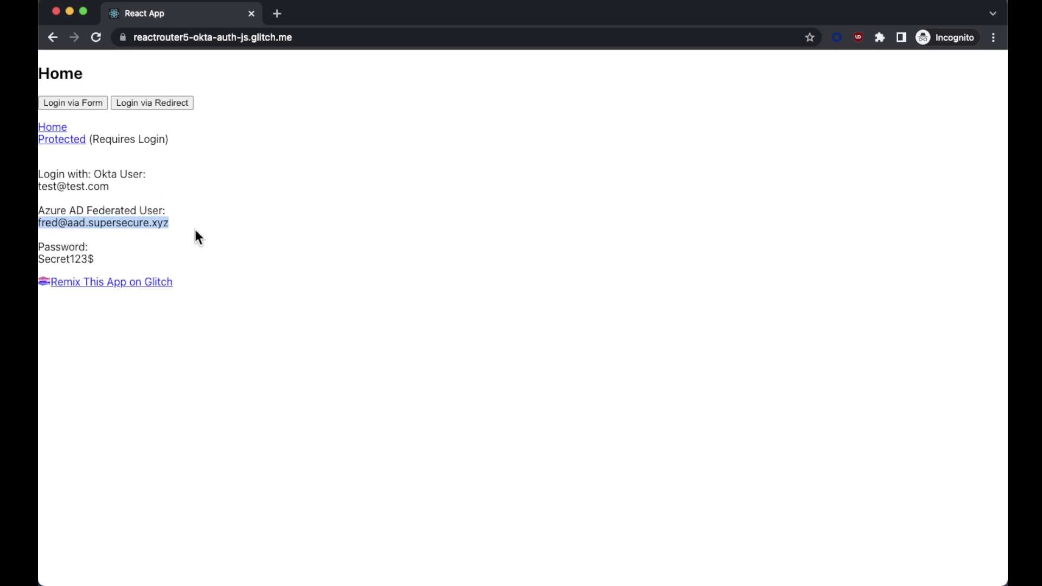
key("super+grave")
scroll(488, 494, "down", 2)
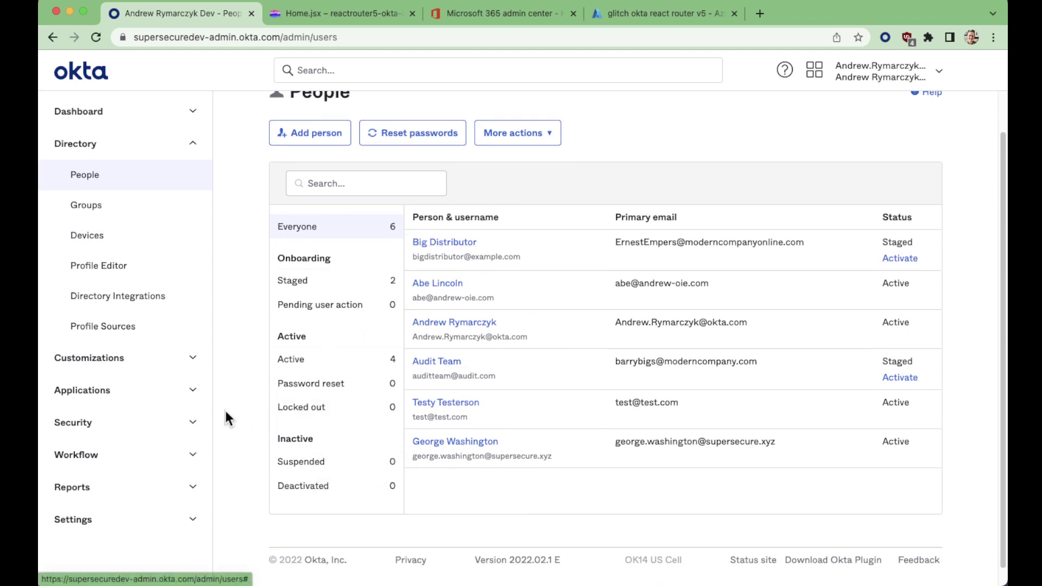
Open the edit settings of the Microsoft aad.supersecure.xyz identity provider under Security
left_click(177, 423)
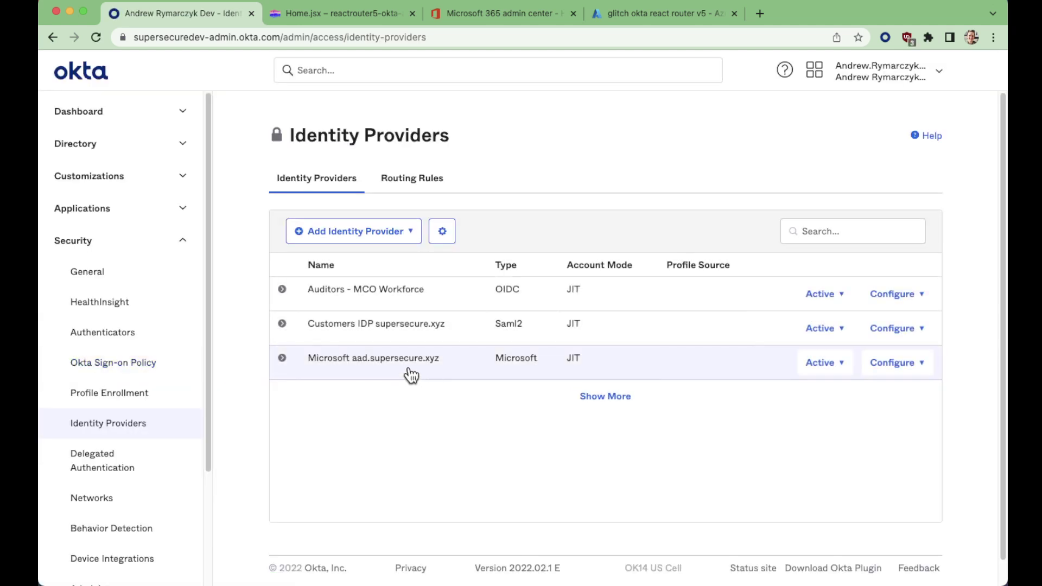
left_click(412, 361)
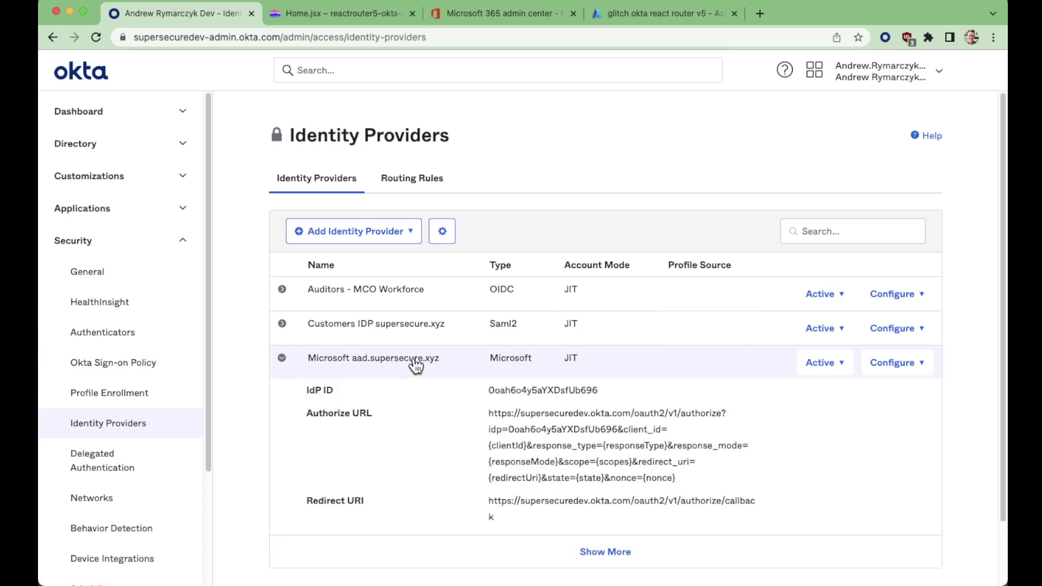
left_click(929, 365)
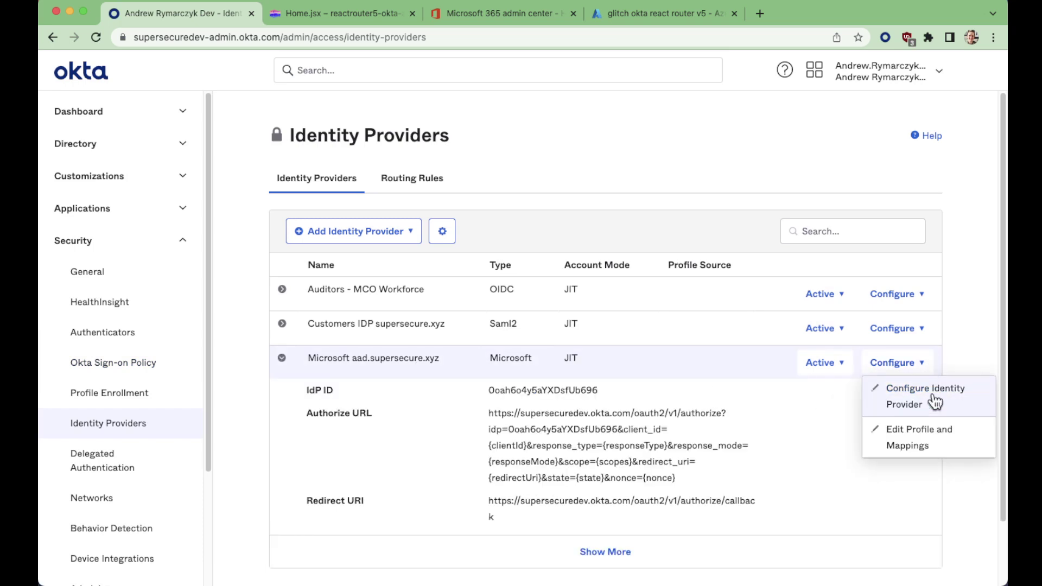
left_click(948, 401)
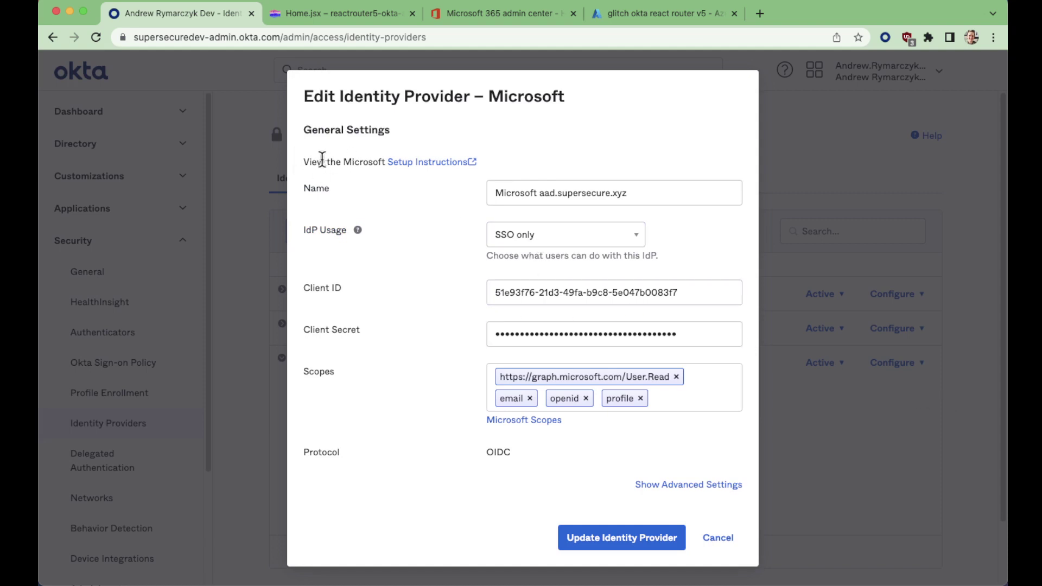
Skim the Microsoft IdP setup guide, then check the dialog's Client ID and Client Secret
left_click(433, 162)
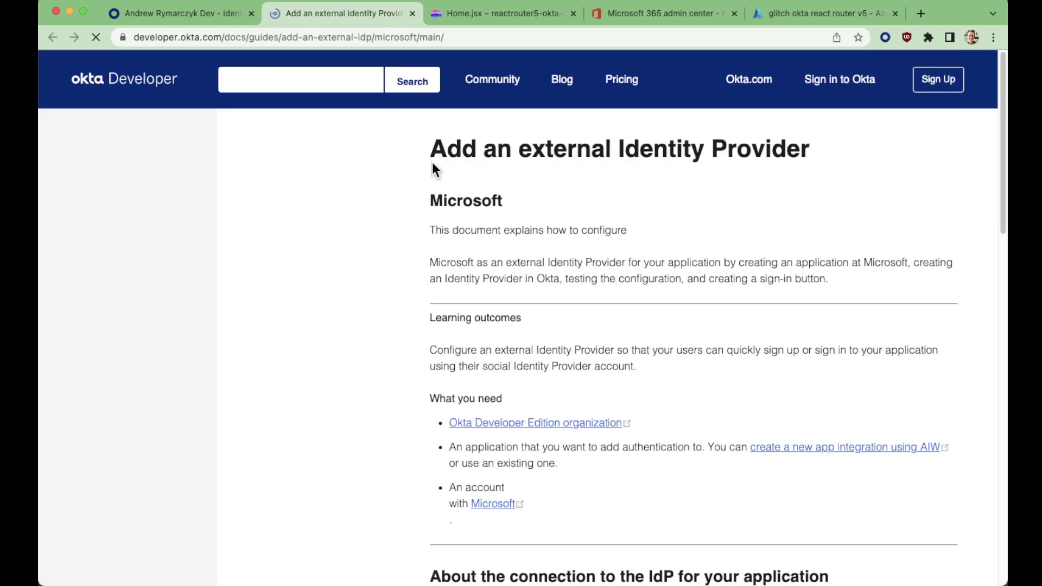
scroll(481, 324, "down", 5)
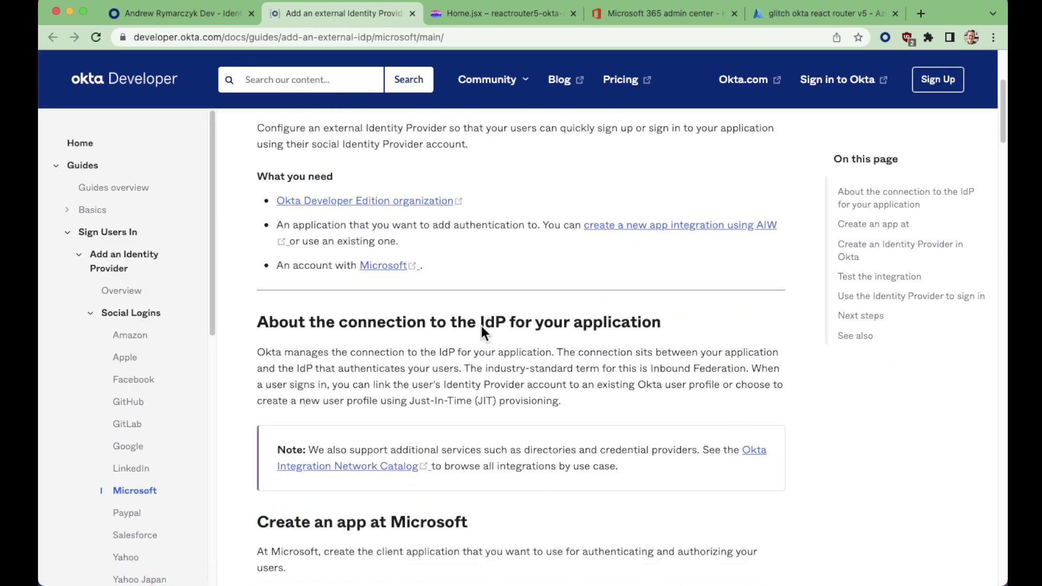
scroll(481, 326, "down", 10)
left_click(182, 12)
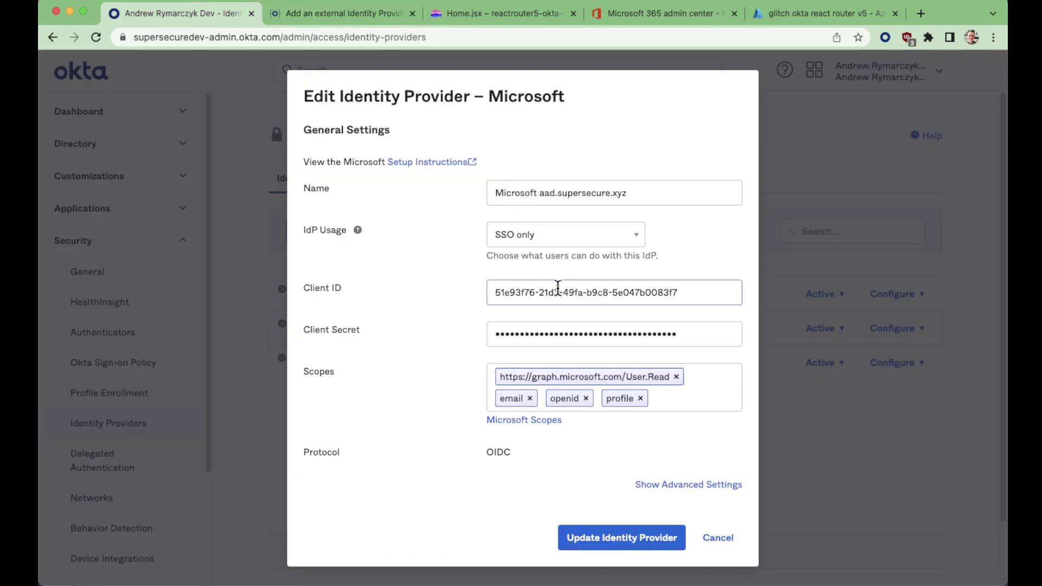
left_click_drag(702, 294, 470, 295)
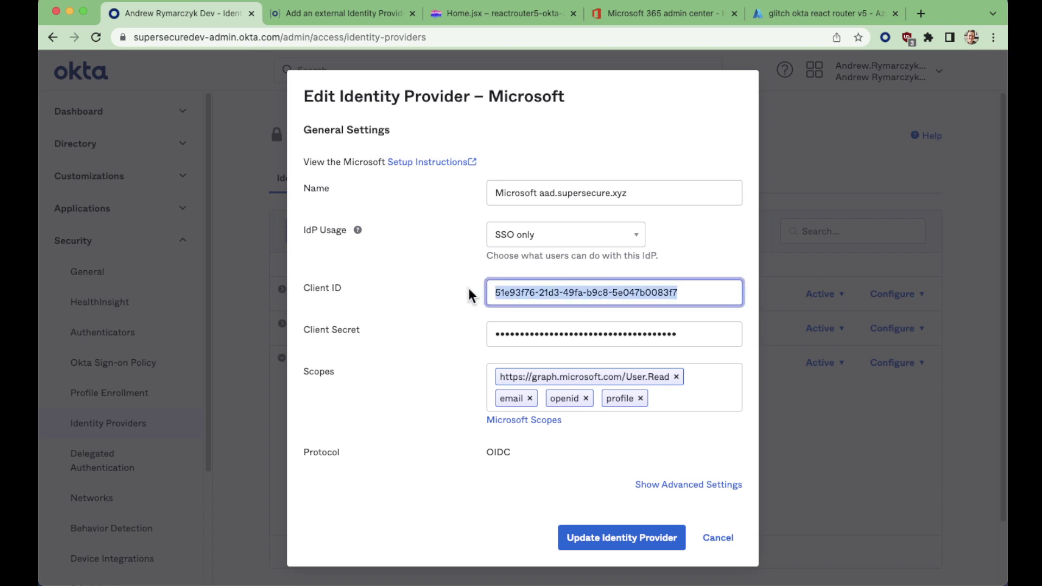
left_click(710, 334)
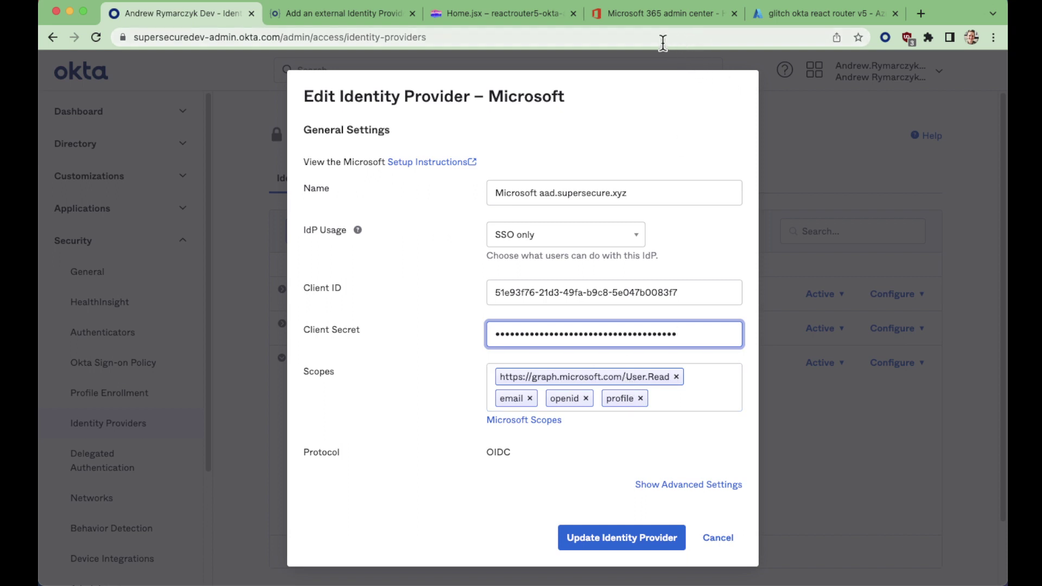
Find the federated test user's sign-in username in Microsoft 365 Users, then switch to Azure
left_click(626, 11)
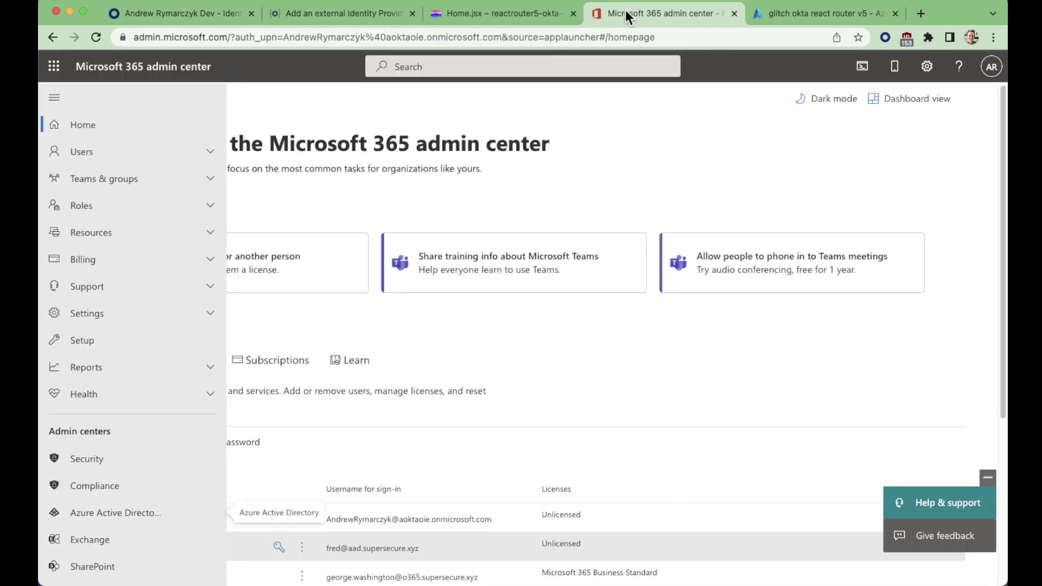
scroll(589, 495, "down", 2)
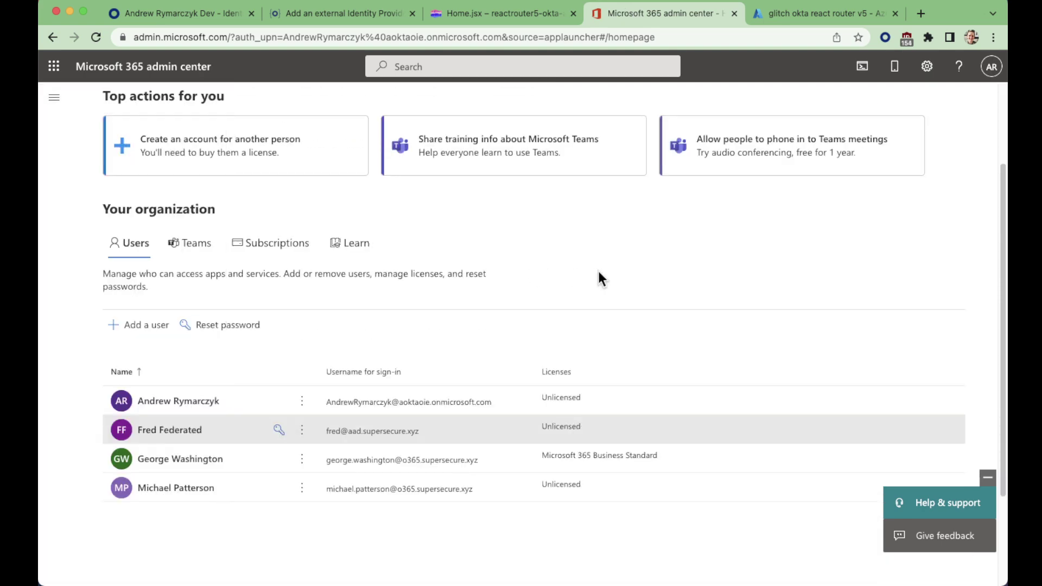
scroll(599, 272, "up", 2)
scroll(597, 277, "down", 2)
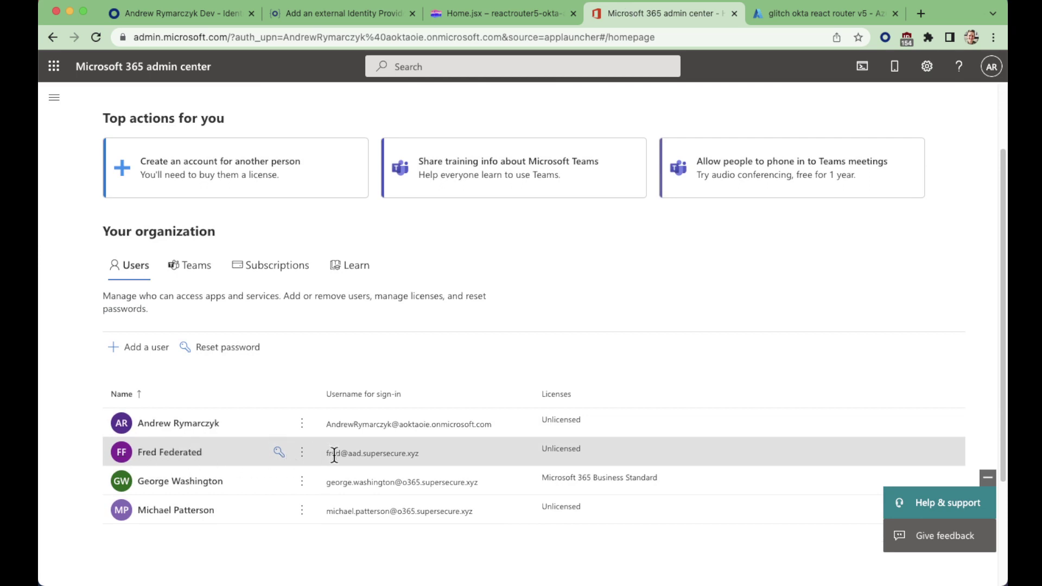
left_click_drag(324, 454, 438, 454)
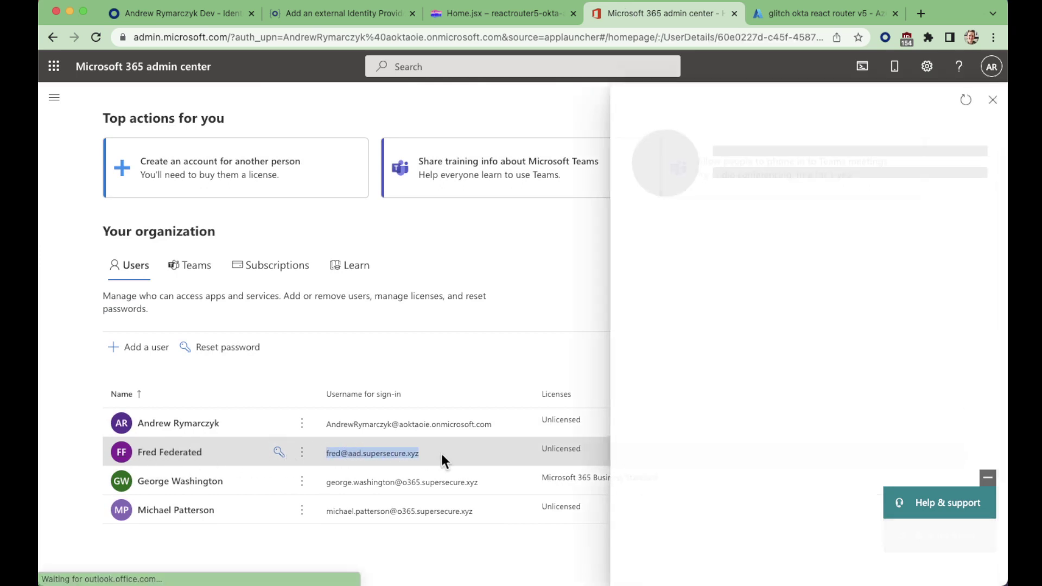
left_click(991, 100)
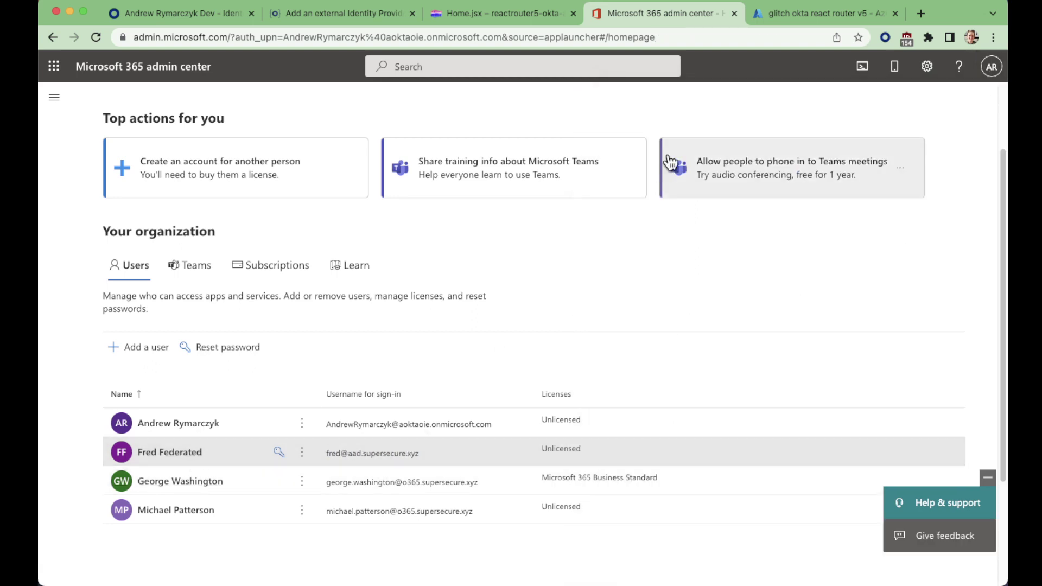
left_click(806, 15)
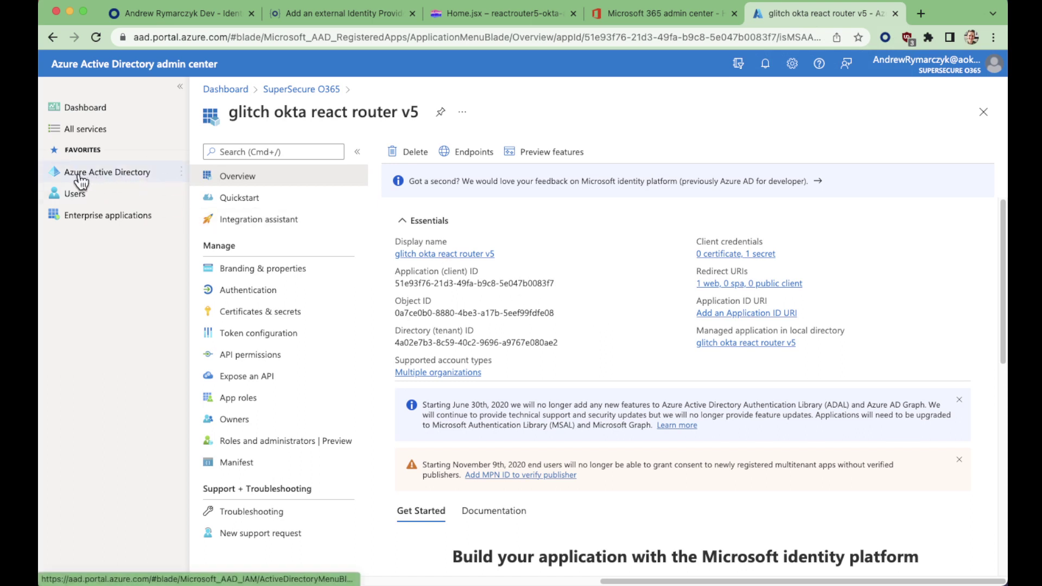
Open App registrations > glitch okta react router v5 and select its Application (client) ID
left_click(107, 176)
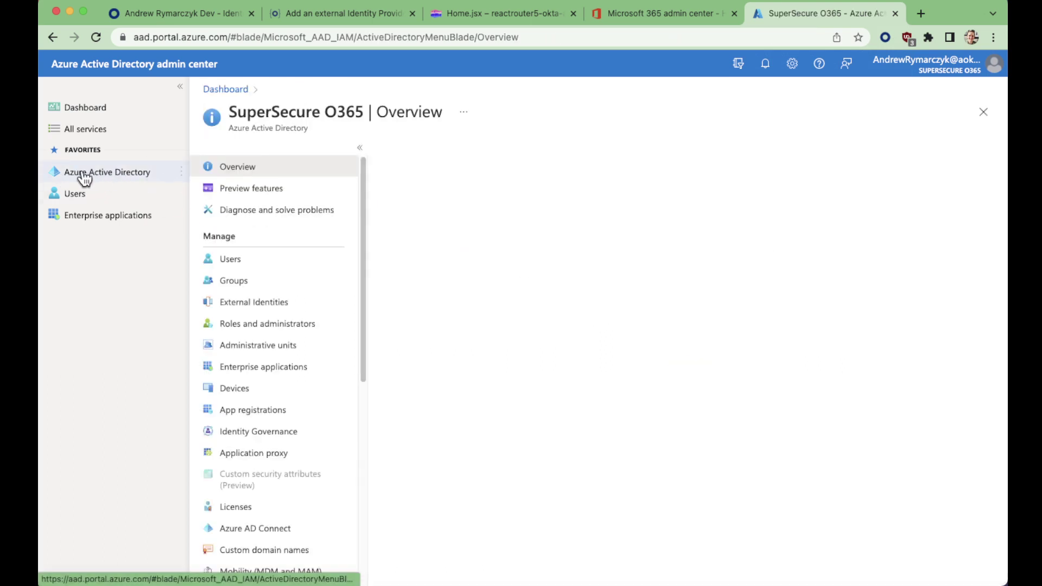
left_click(249, 417)
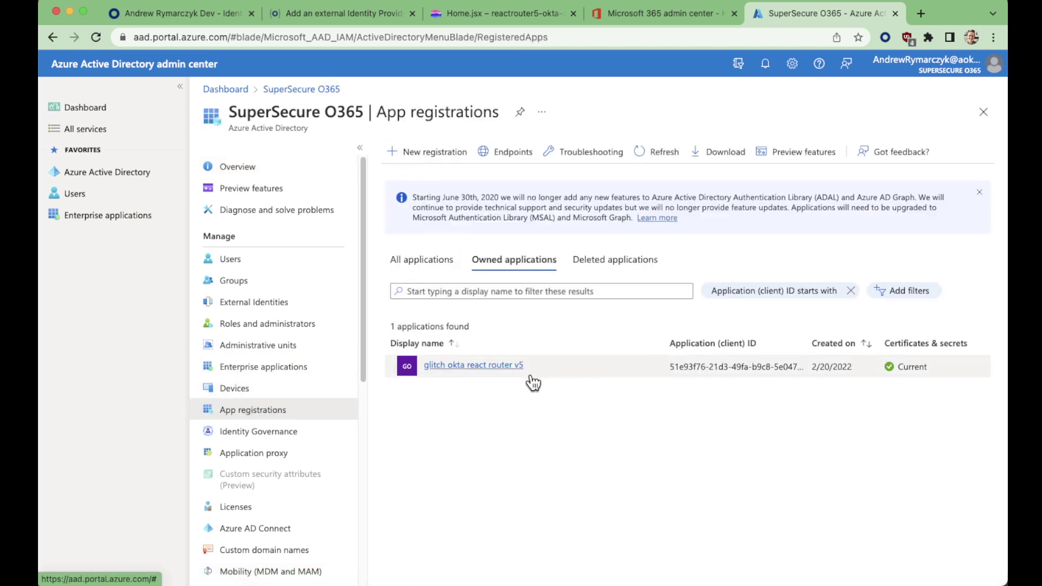
left_click(472, 367)
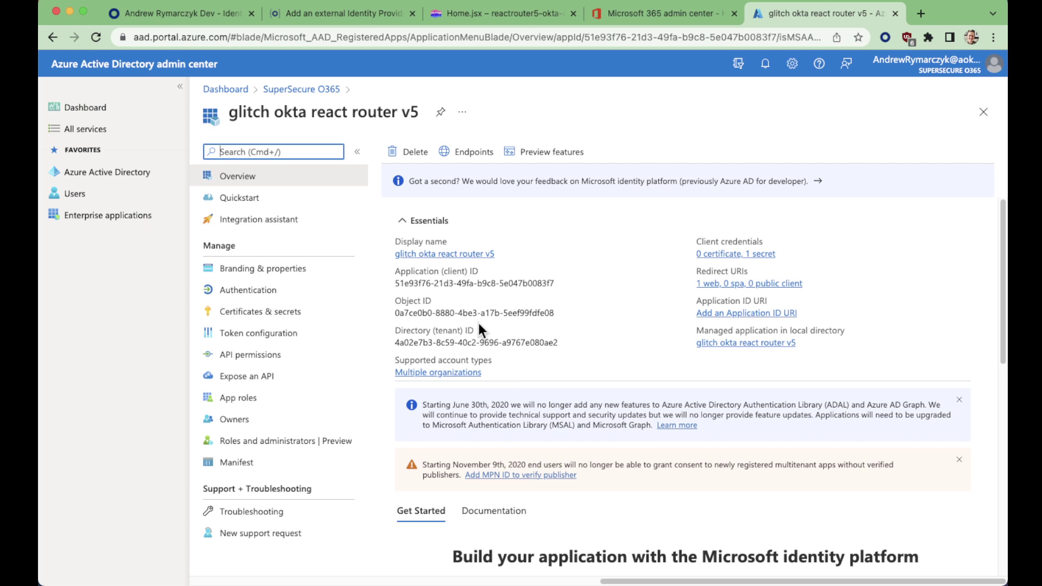
mouse_move(456, 260)
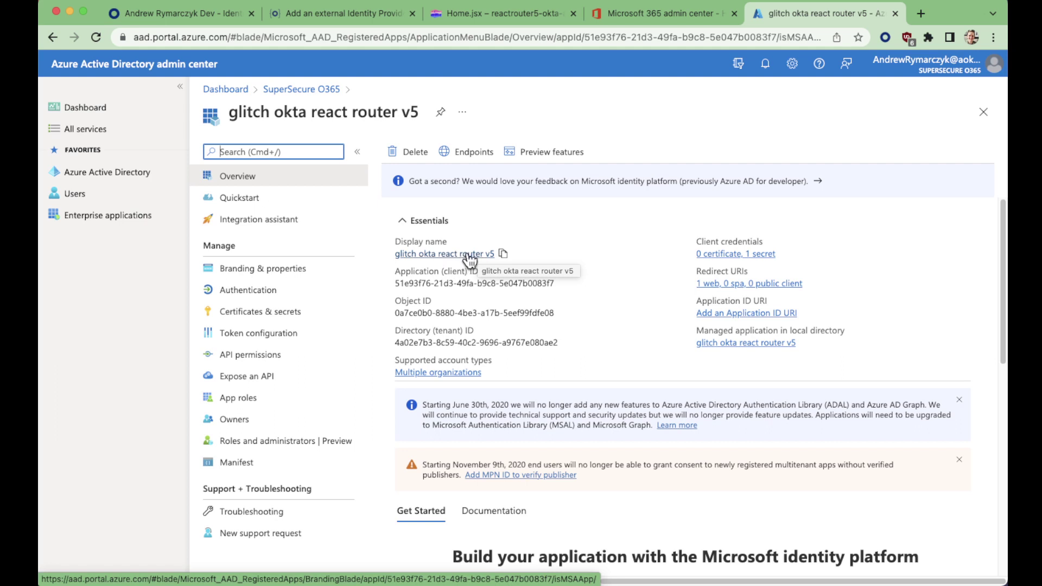
triple_click(438, 287)
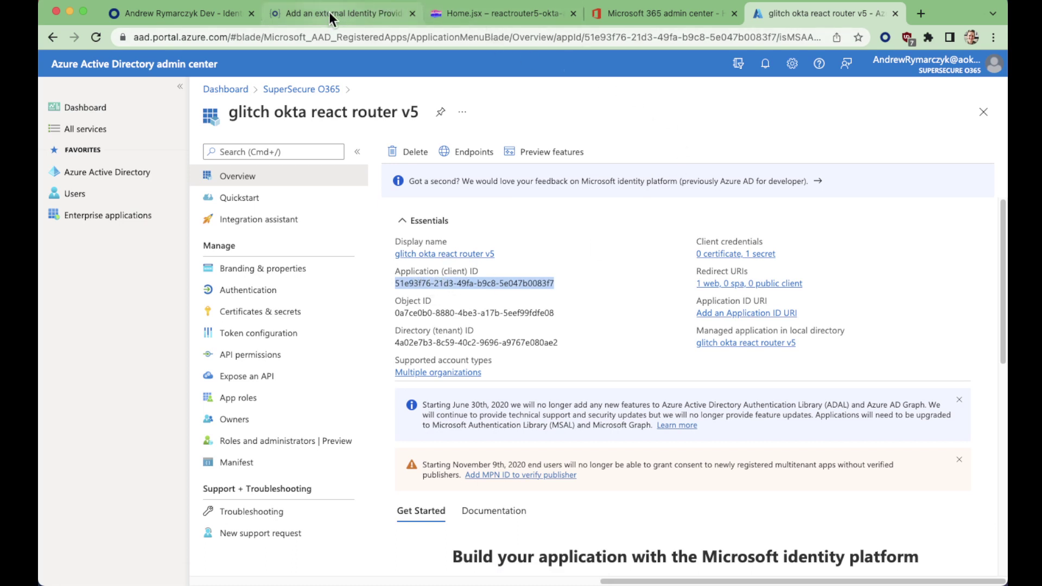
Compare the Azure client ID with the Okta dialog's Client ID, then copy it
left_click(207, 11)
left_click(696, 293)
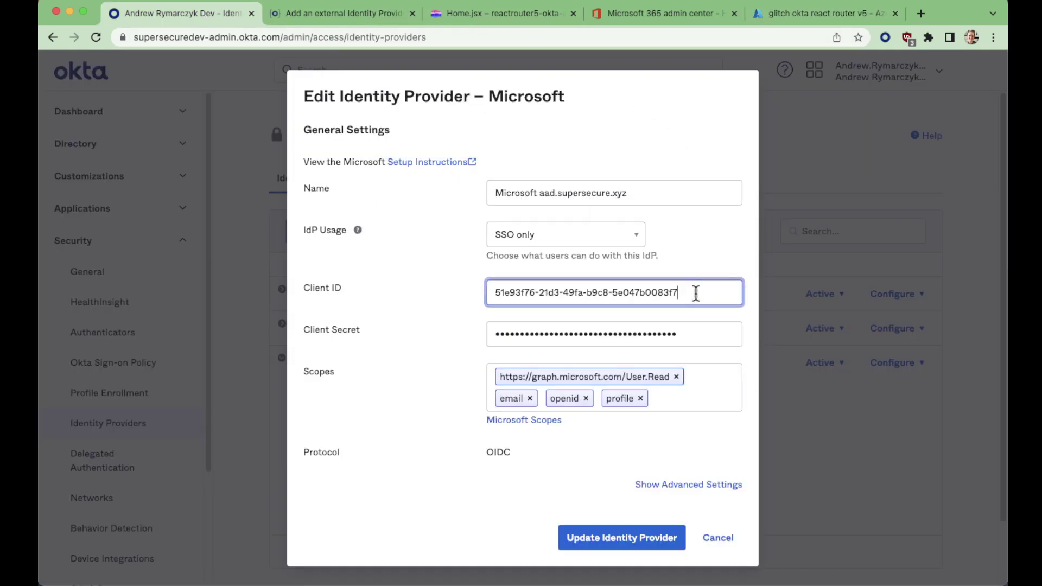
left_click_drag(666, 293, 701, 297)
left_click(661, 293)
left_click(802, 20)
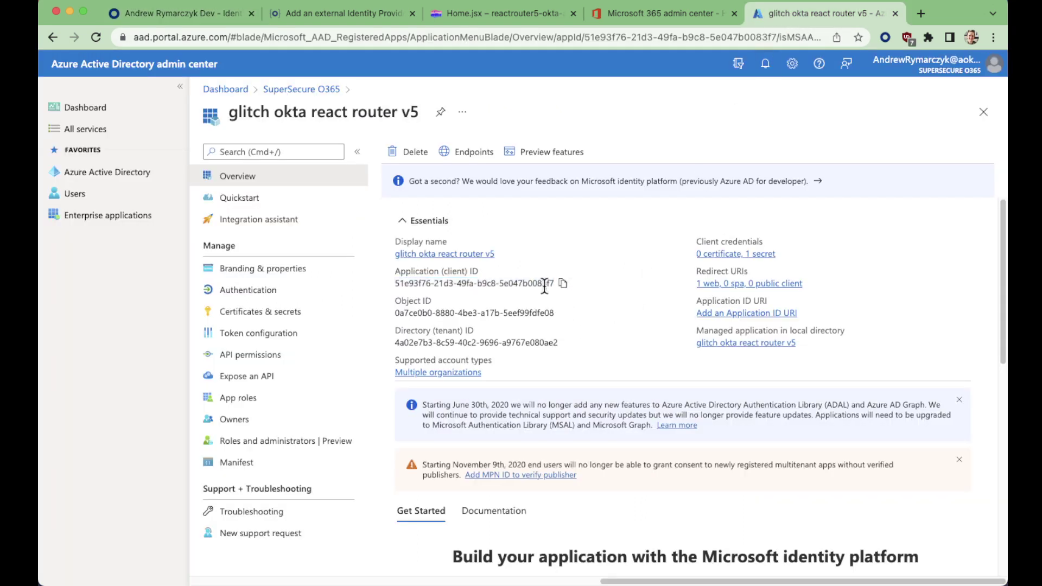
left_click(563, 283)
Check the app's Web redirect URI pointing to Okta's callback, then return to the Okta dialog
left_click(793, 283)
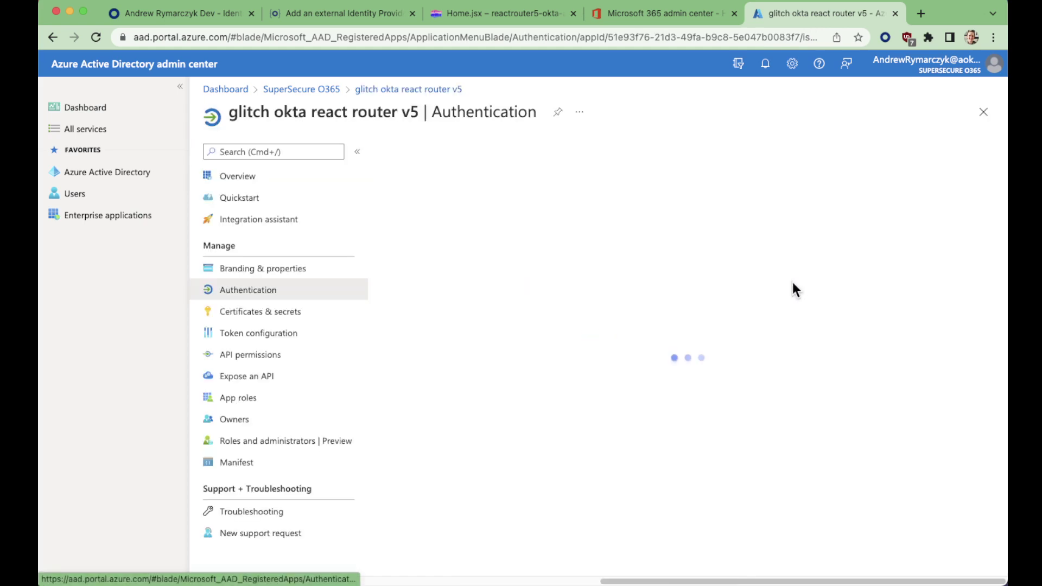
scroll(725, 388, "down", 5)
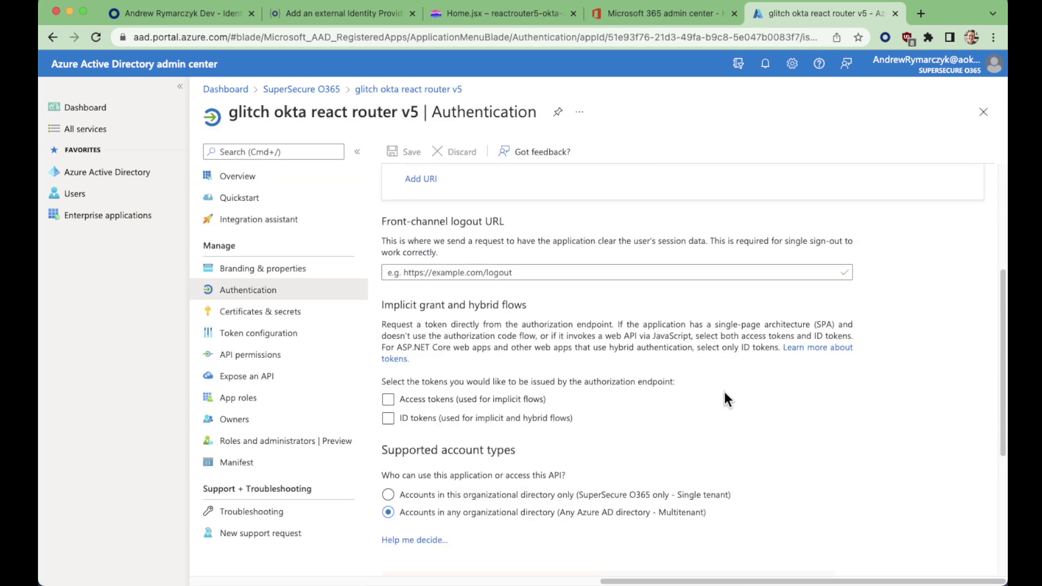
scroll(727, 402, "up", 5)
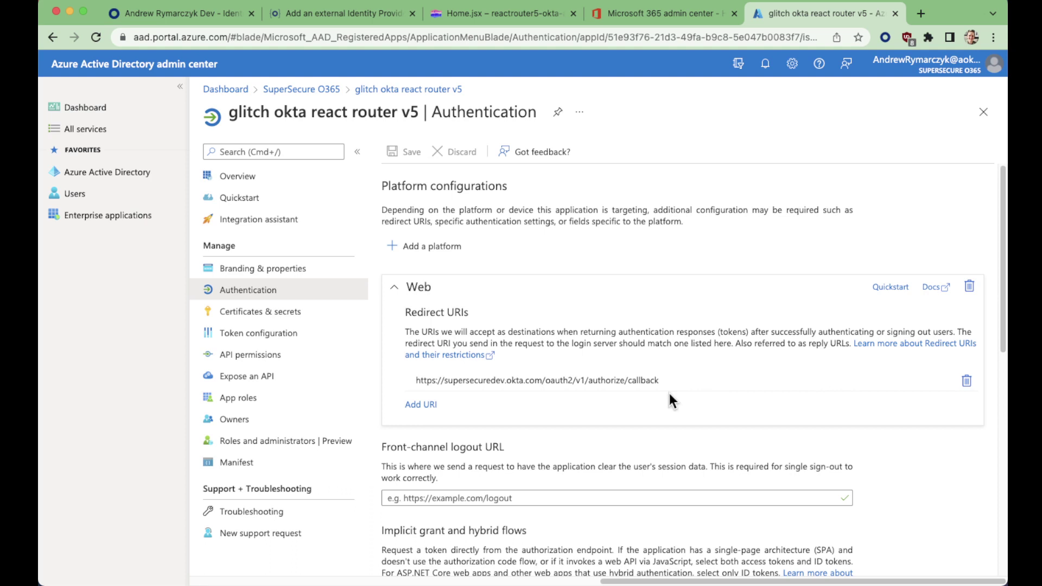
left_click(521, 383)
triple_click(715, 381)
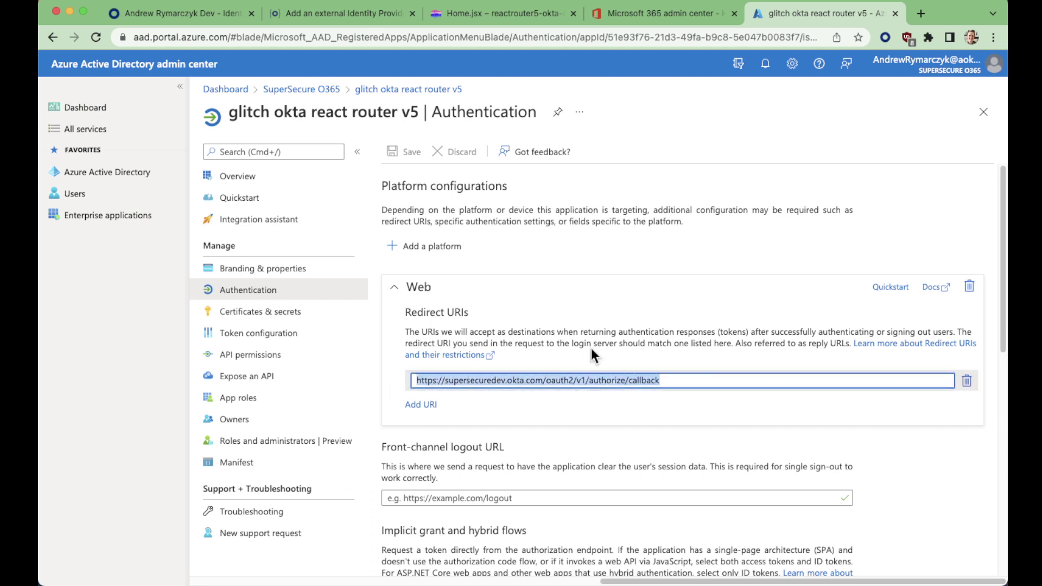
left_click(194, 12)
left_click(405, 412)
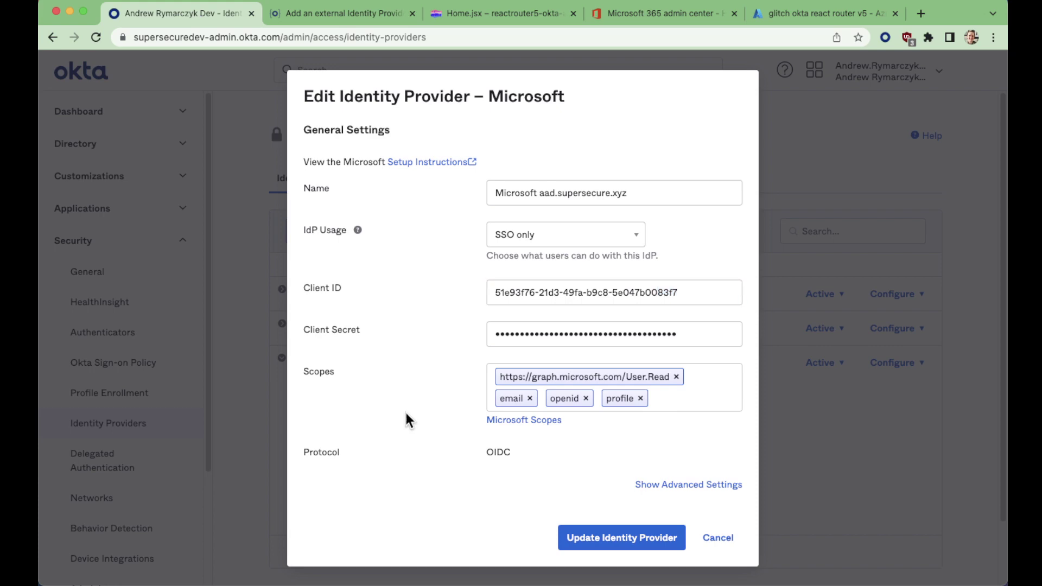
In the Okta guide for Microsoft IdPs, highlight the example callback URL and its subdomain
left_click(354, 12)
scroll(487, 228, "up", 2)
scroll(487, 228, "up", 5)
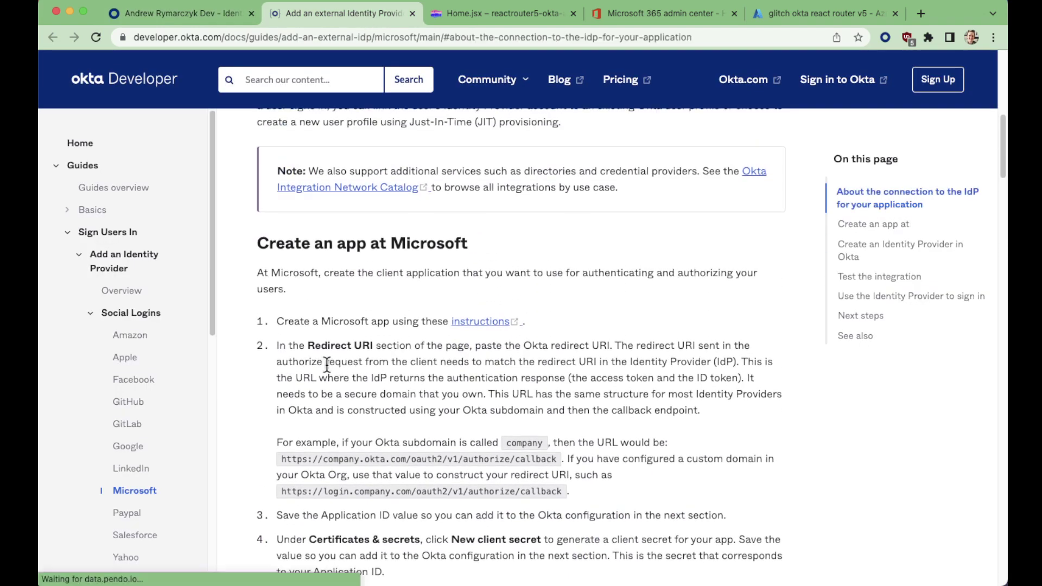
left_click_drag(307, 346, 406, 347)
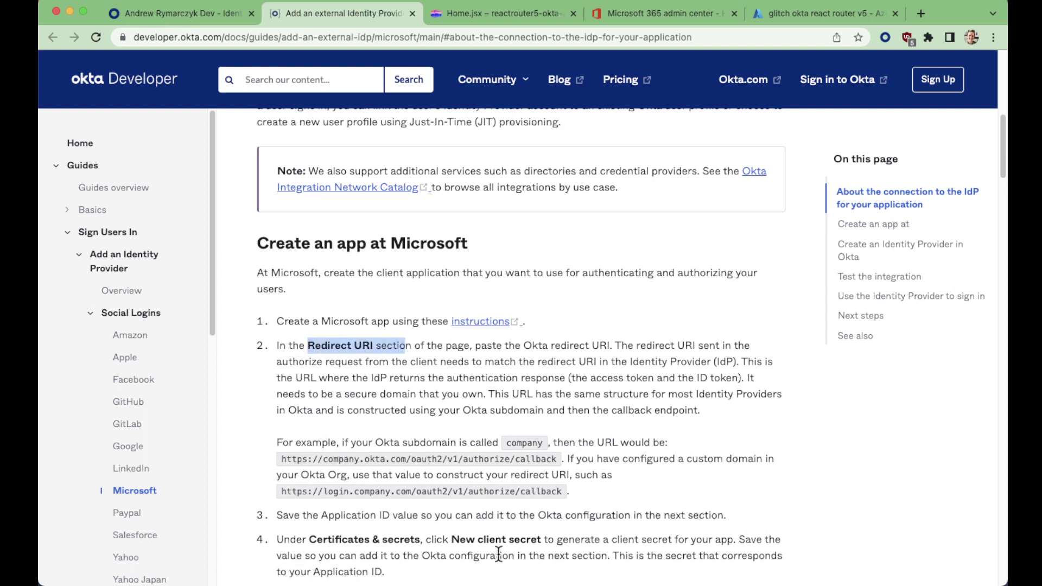
left_click_drag(282, 459, 554, 457)
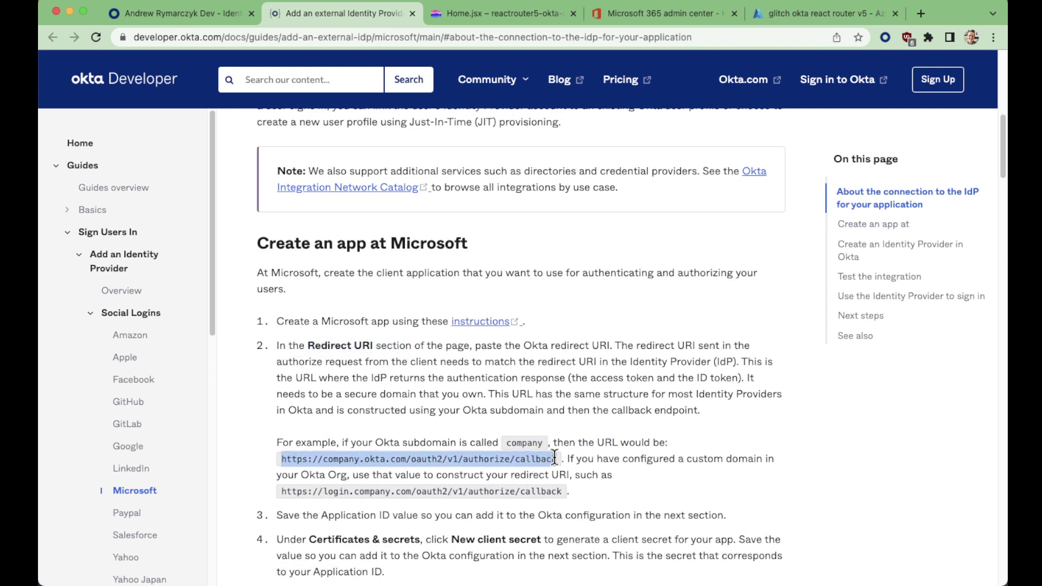
double_click(531, 443)
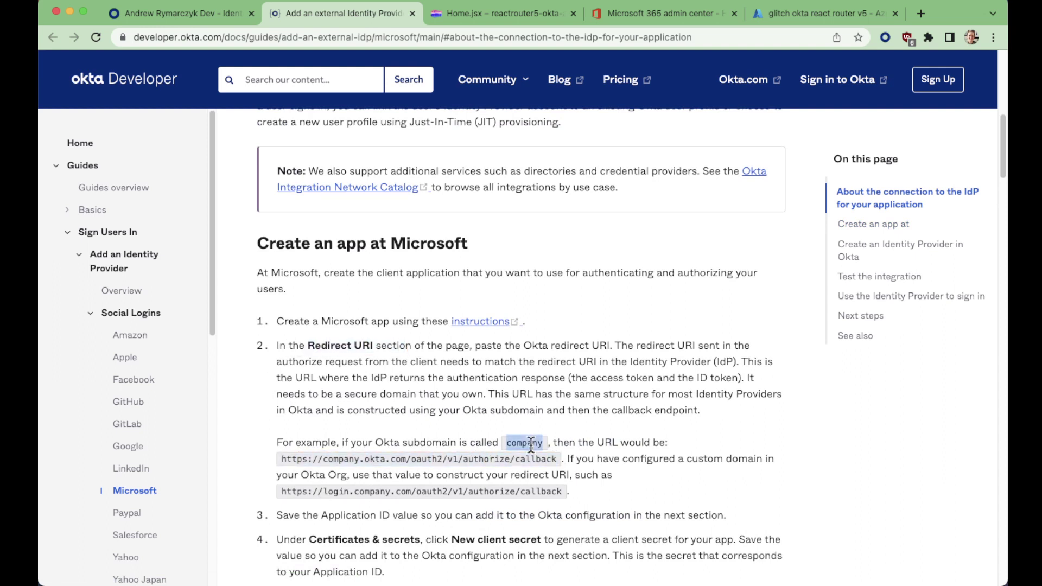
double_click(342, 459)
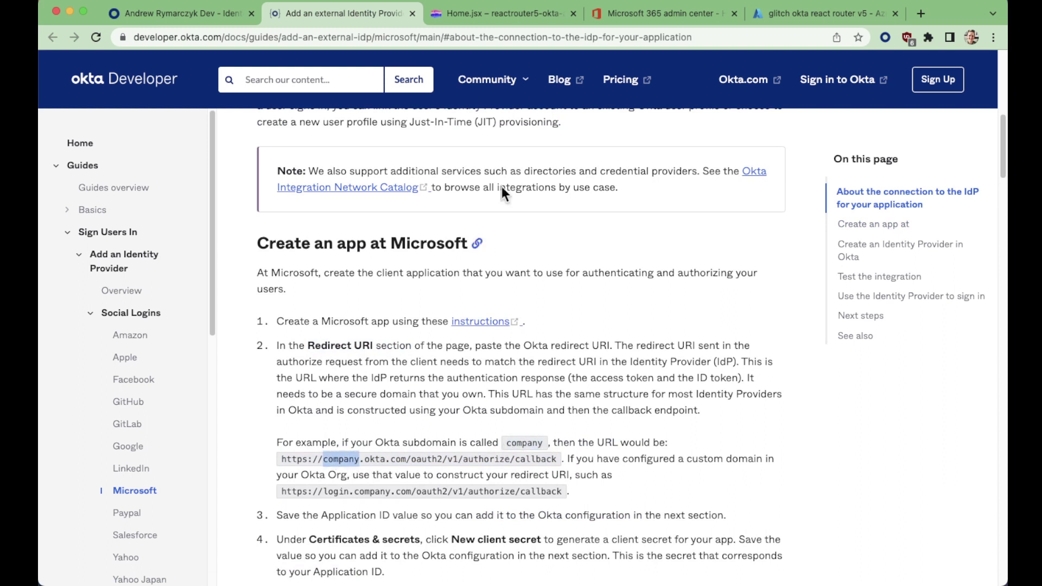
Confirm the Okta org's supersecuredev subdomain, then return to Azure's Authentication settings
left_click(227, 16)
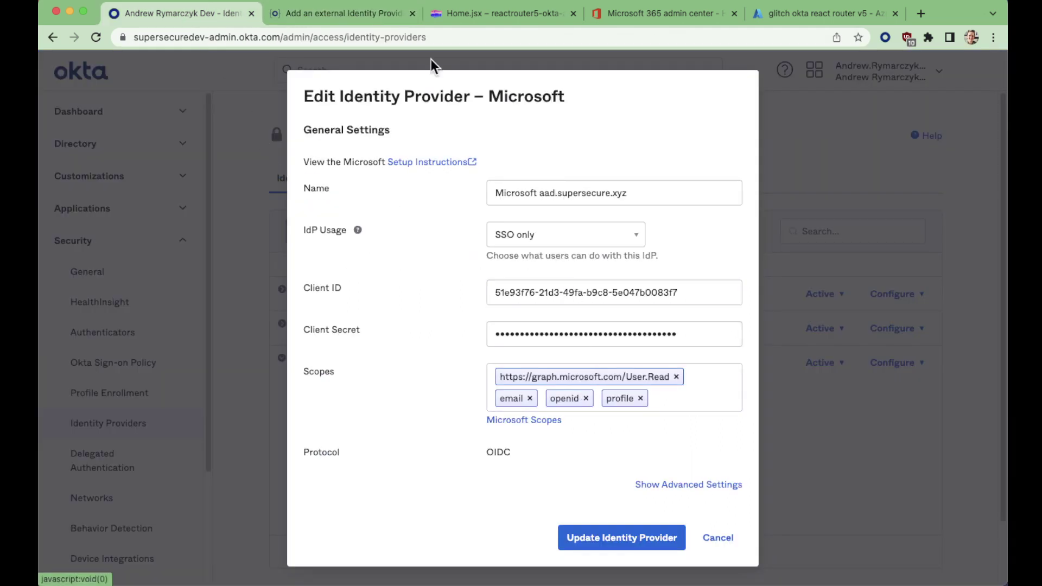
double_click(196, 38)
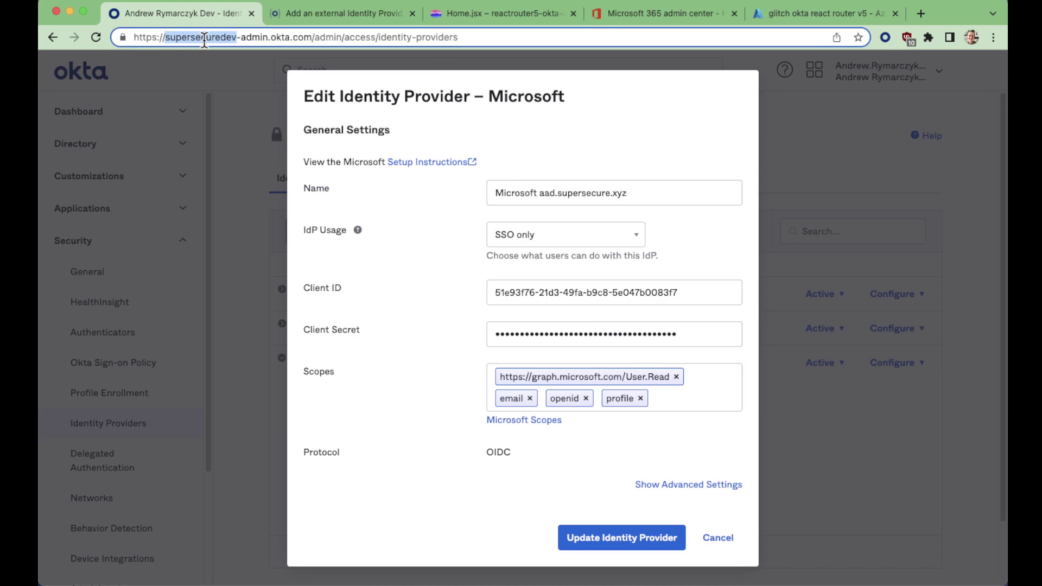
left_click(817, 15)
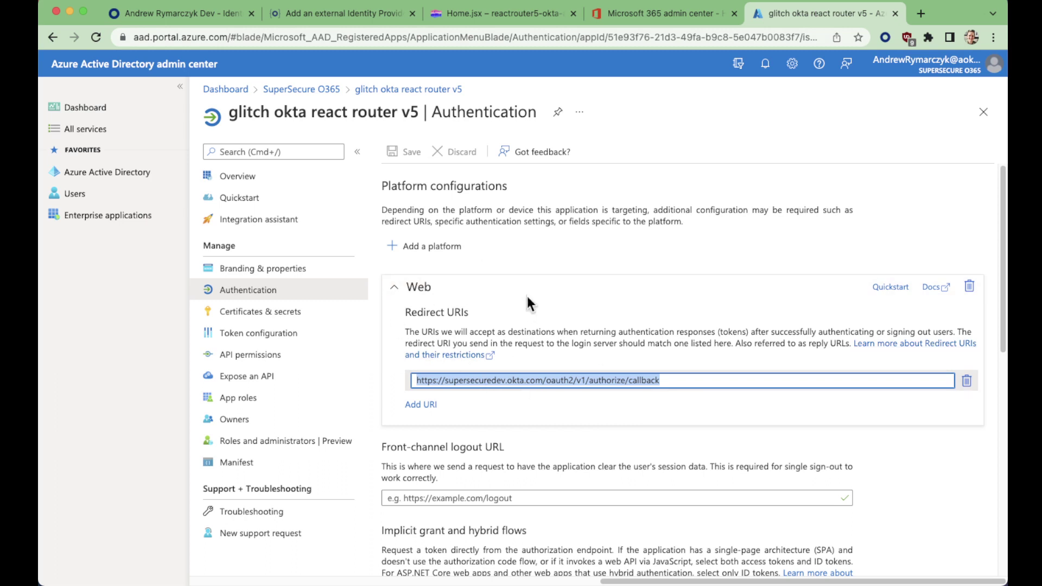
left_click(591, 355)
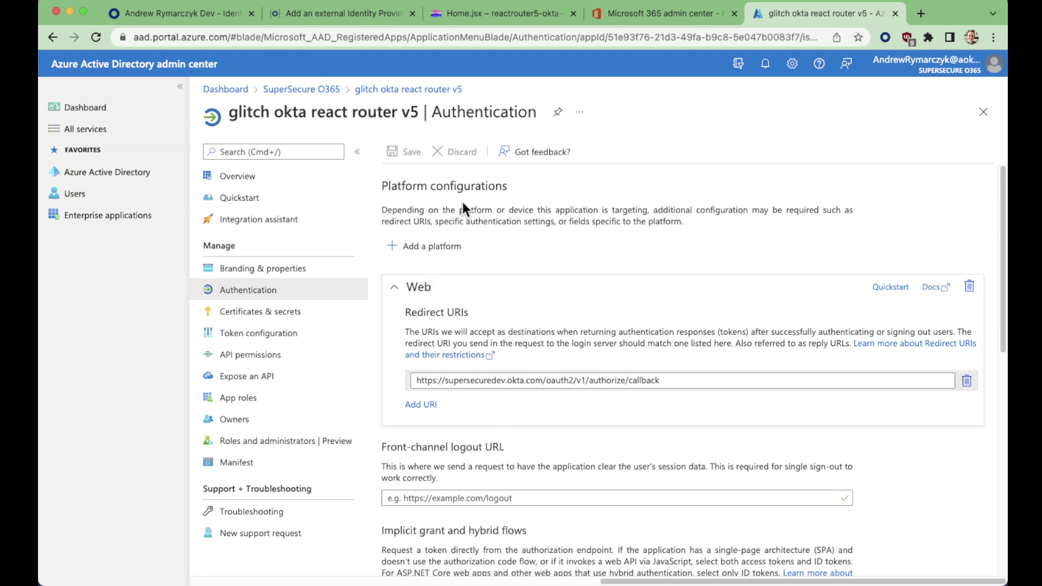
scroll(531, 298, "down", 5)
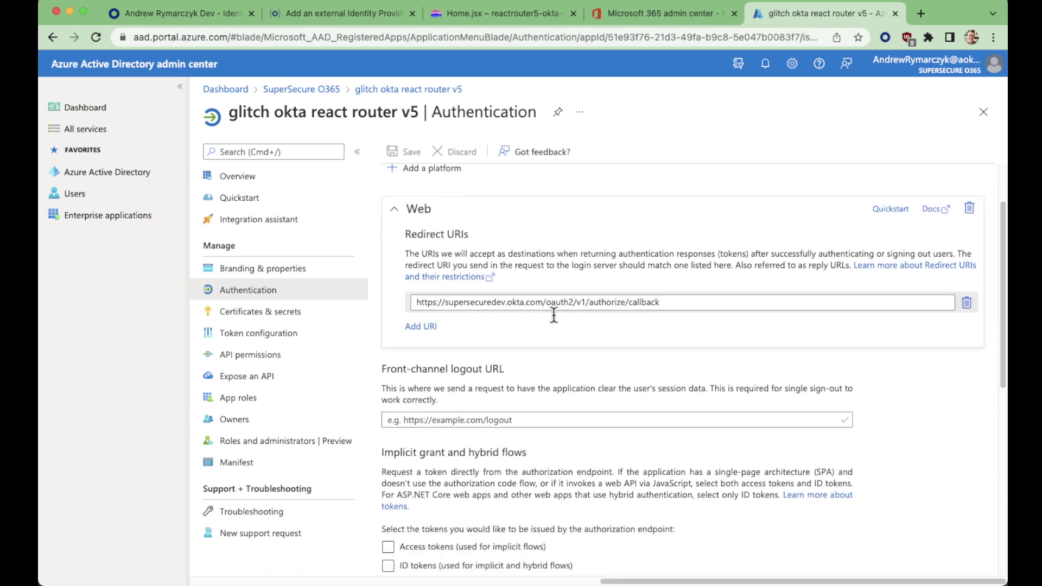
scroll(554, 331, "down", 4)
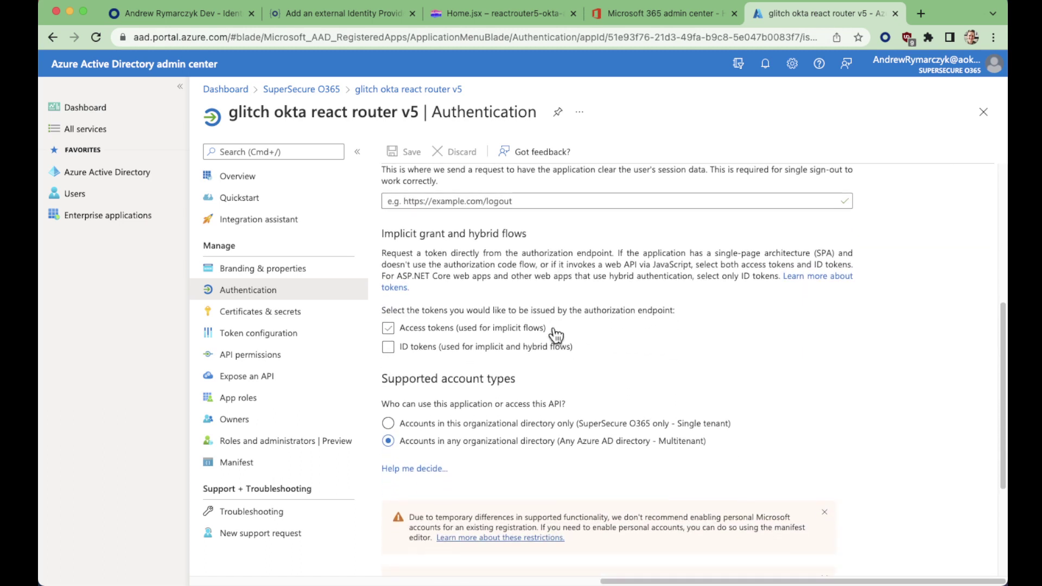
left_click(555, 329)
left_click(548, 424)
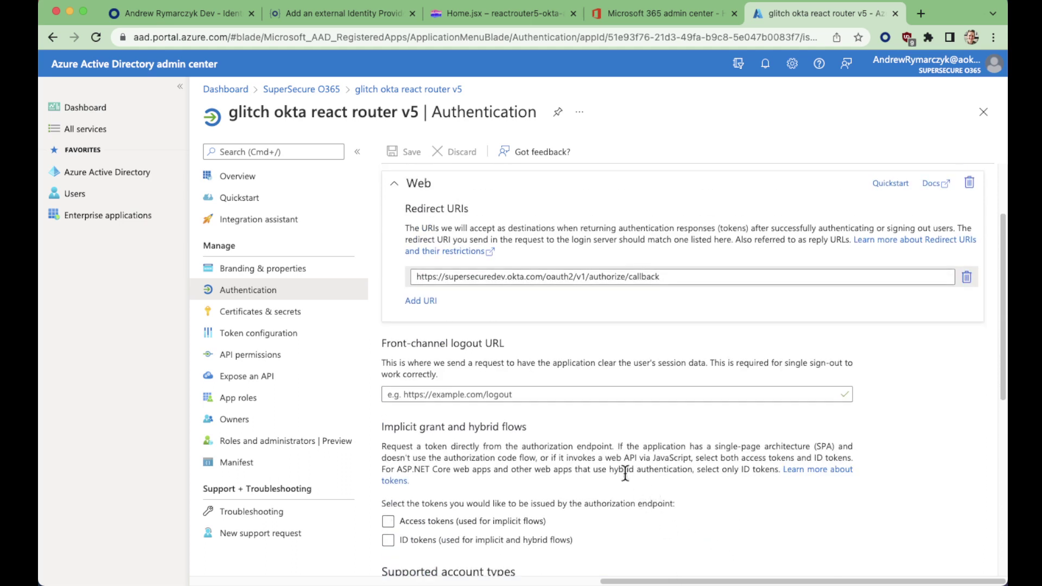
Compare the Azure app's okta idp client secret with Okta's Client Secret field, glancing at Microsoft 365 users
left_click(239, 314)
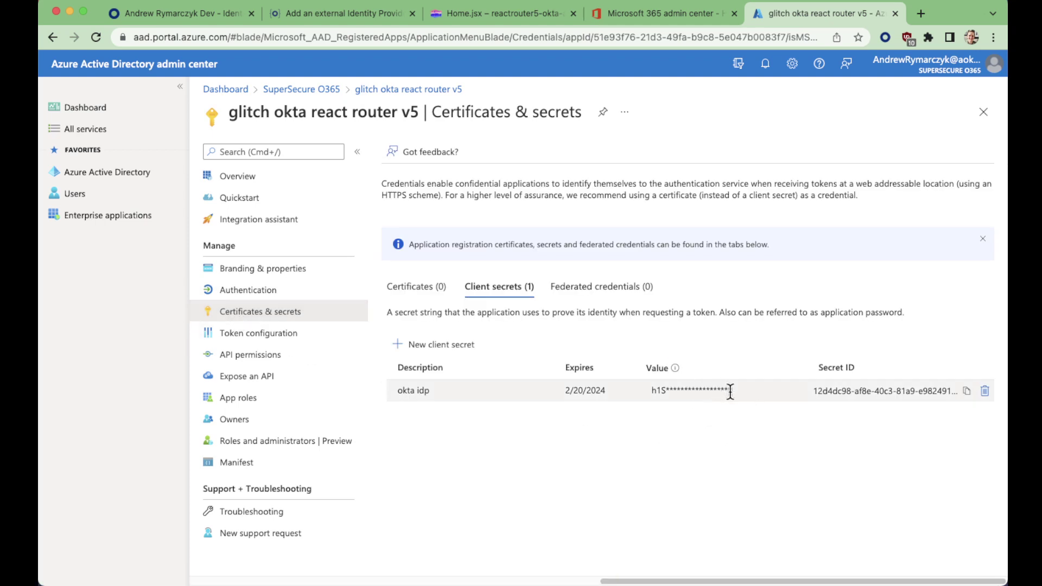
left_click(208, 13)
left_click(497, 337)
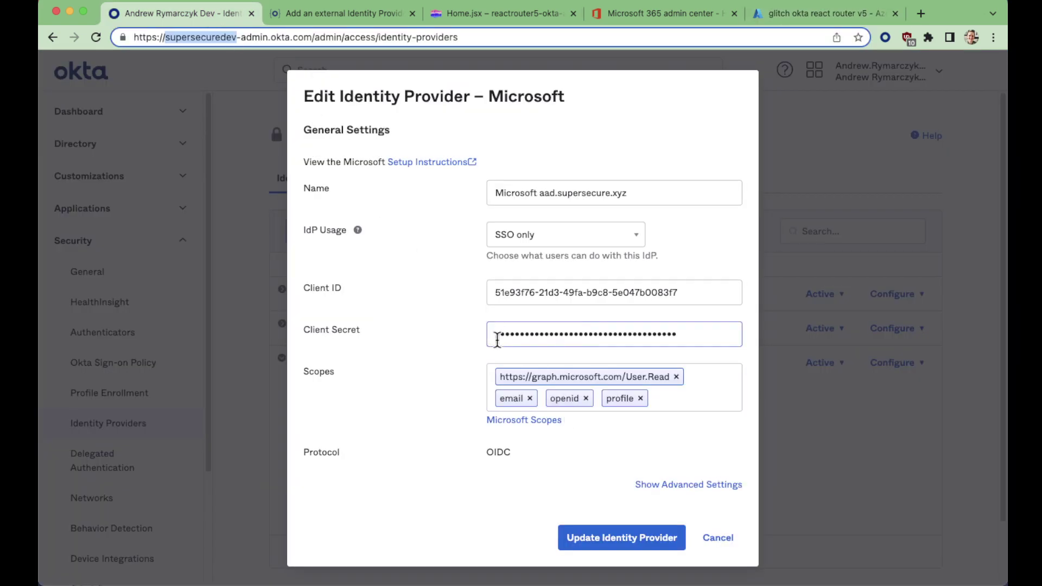
left_click(645, 352)
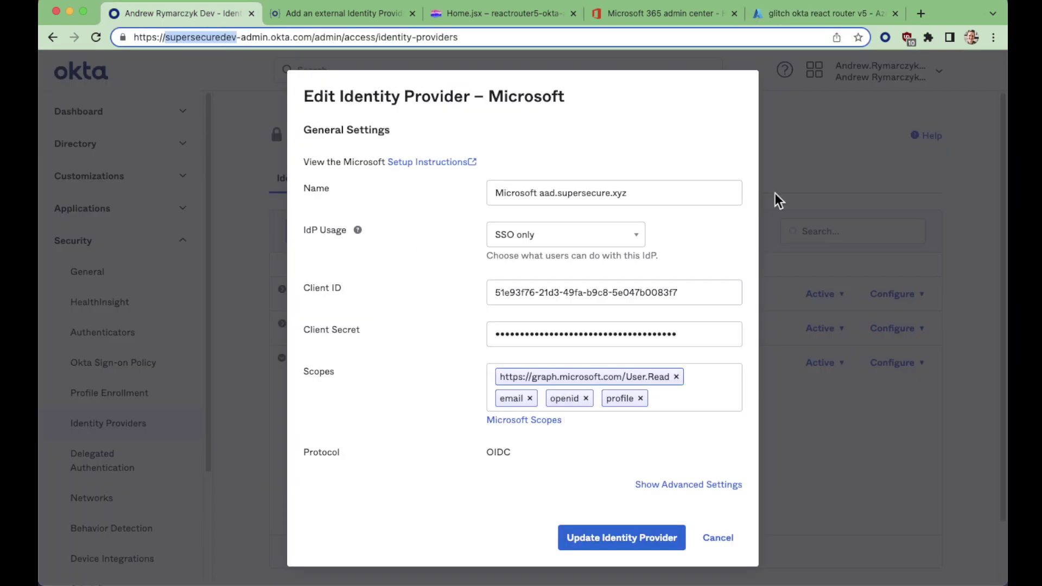
left_click(799, 21)
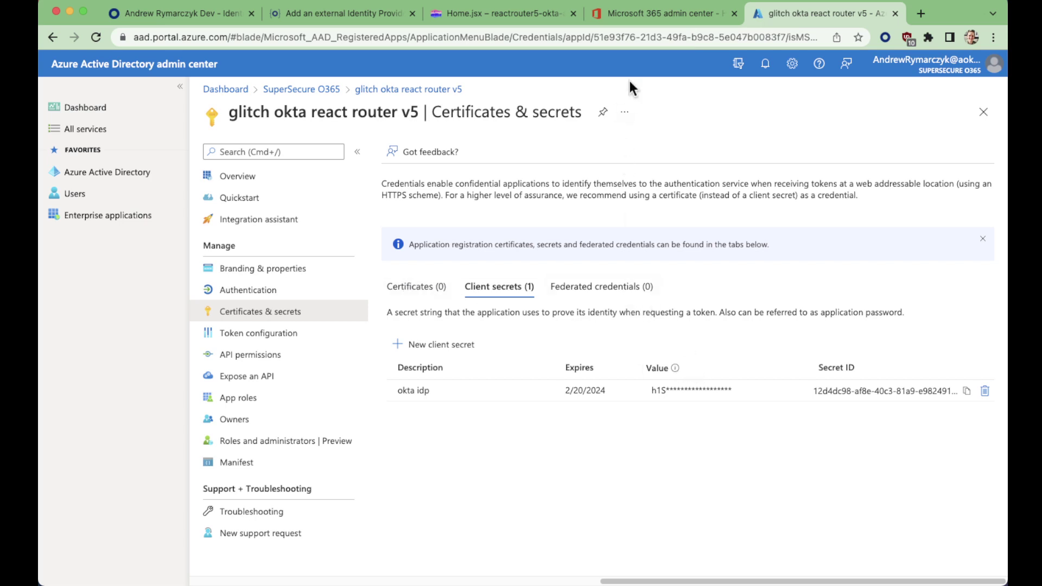
left_click(653, 9)
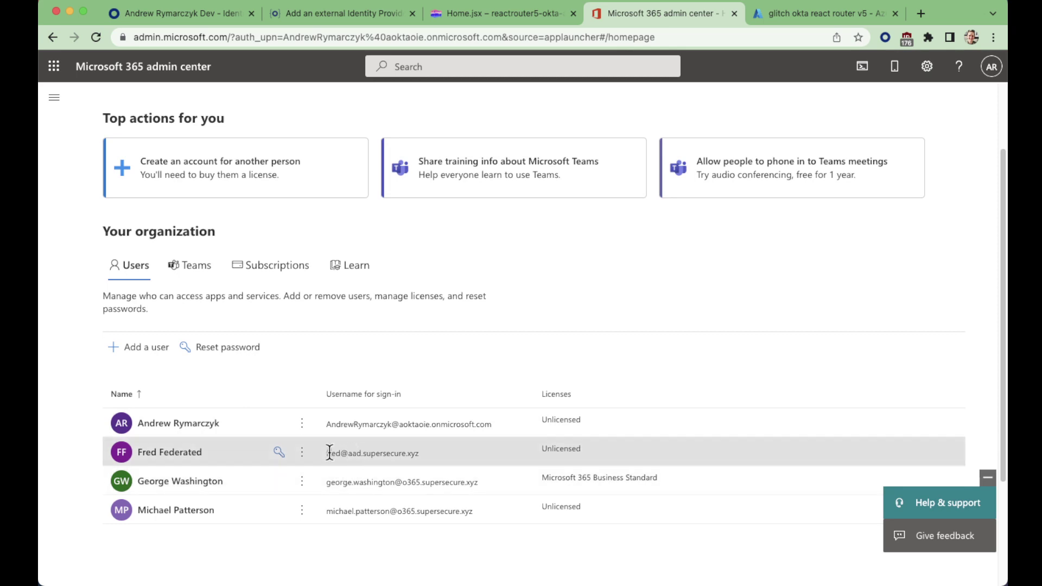
left_click(198, 12)
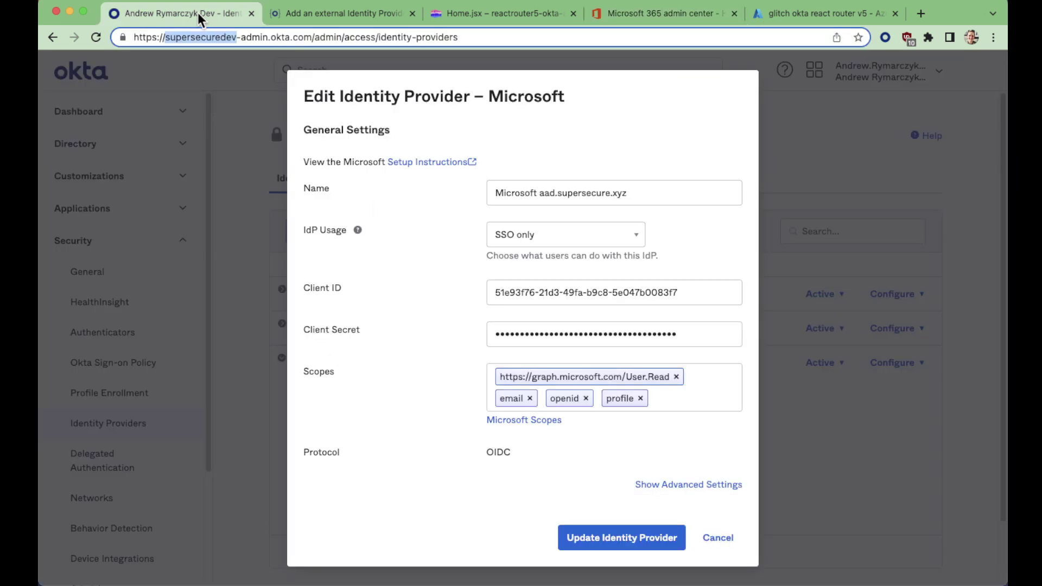
Review the Home.jsx code around line 18, then bring up SignInForm.jsx from the Files panel
left_click(493, 12)
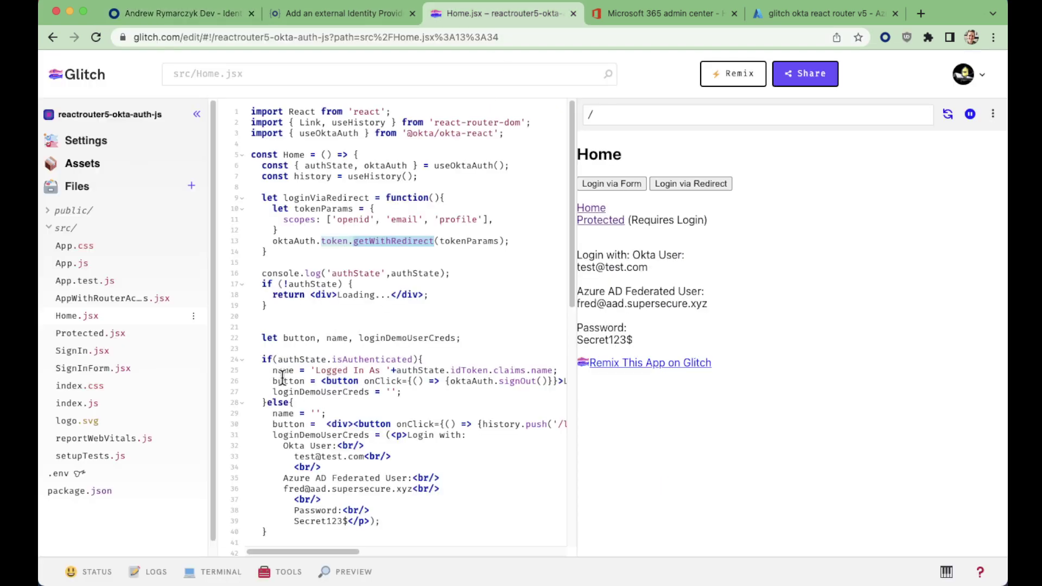
left_click(489, 295)
scroll(381, 326, "down", 4)
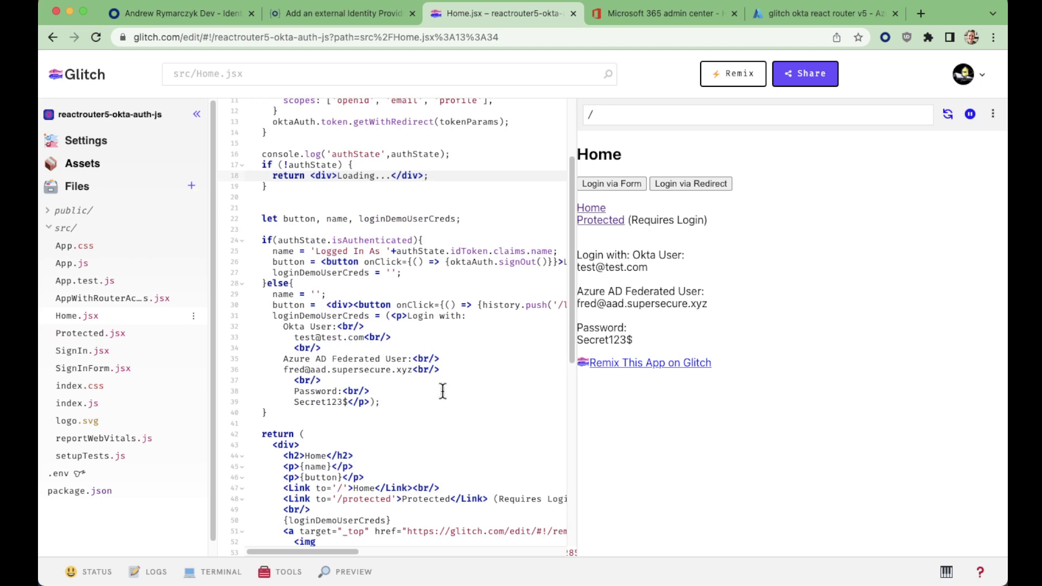
scroll(453, 393, "down", 3)
scroll(463, 395, "up", 7)
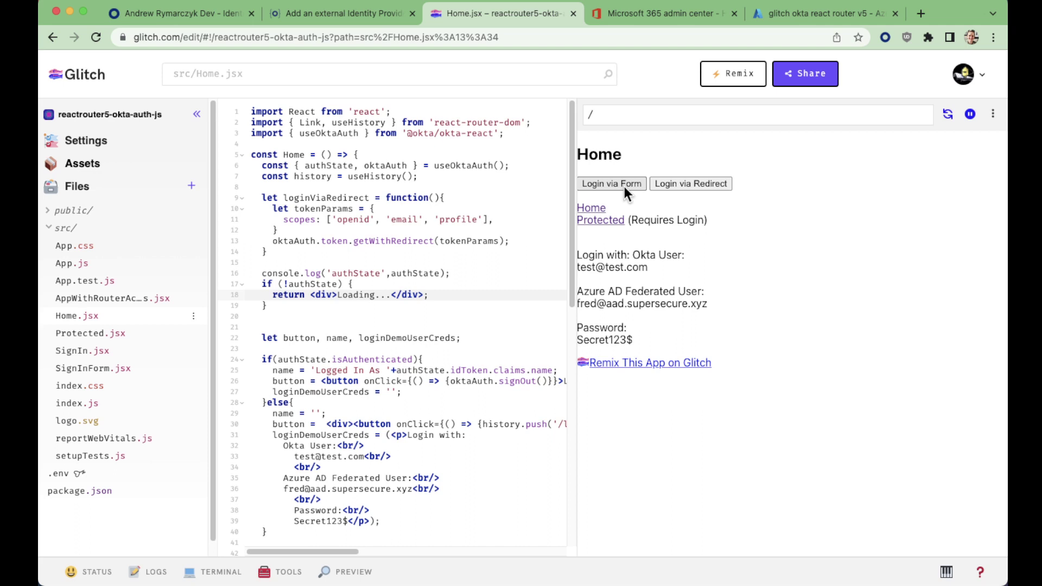
left_click(110, 369)
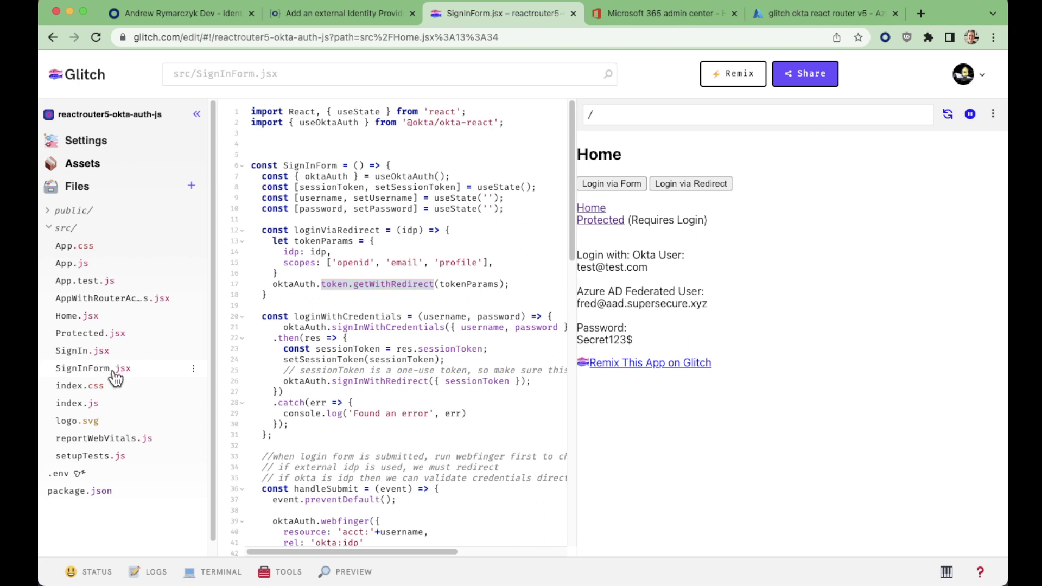
Highlight the webfinger occurrences in SignInForm.jsx and widen the code editor beside the preview
scroll(418, 434, "down", 3)
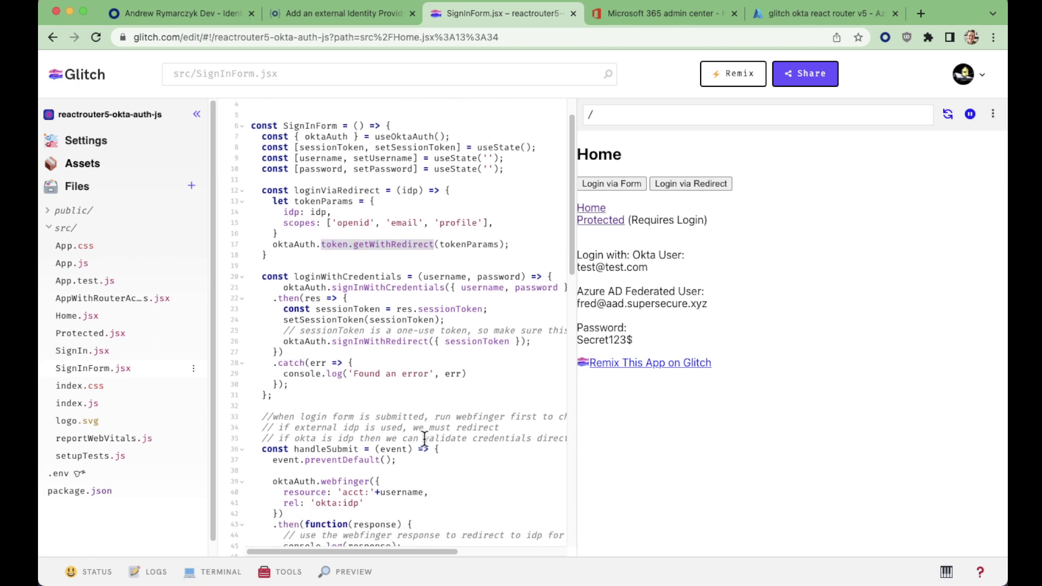
scroll(406, 456, "down", 3)
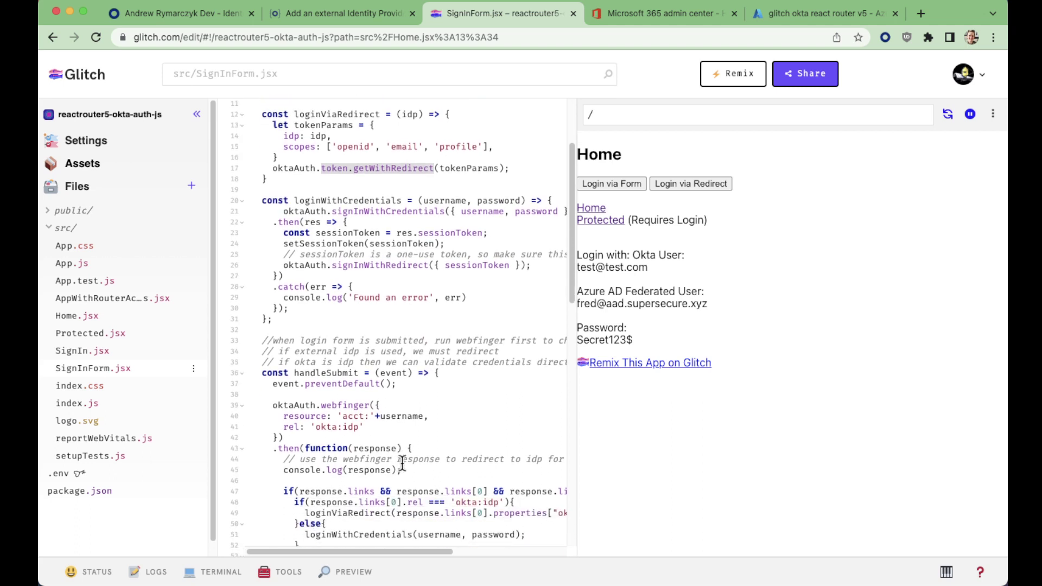
scroll(426, 460, "down", 3)
scroll(429, 437, "down", 1)
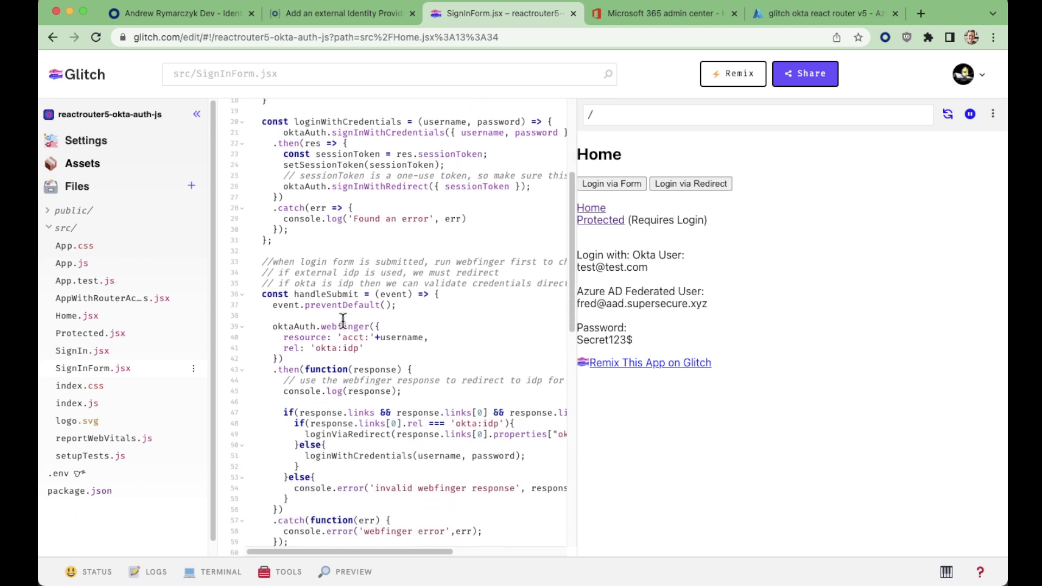
double_click(345, 326)
left_click_drag(575, 292, 669, 292)
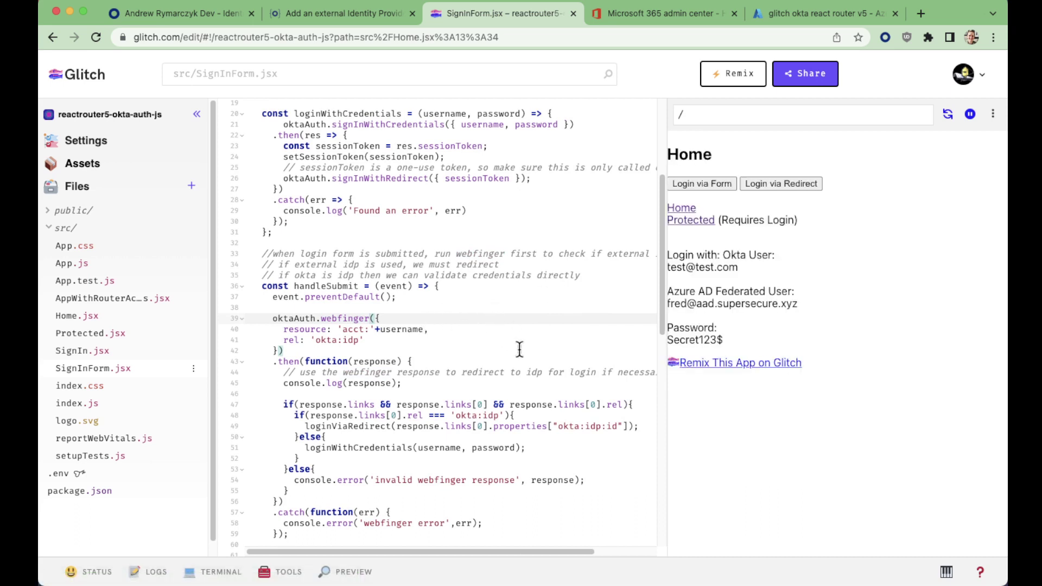
Inspect the loginViaRedirect call on line 49 and its idp: idp parameter on line 14
scroll(573, 437, "down", 3)
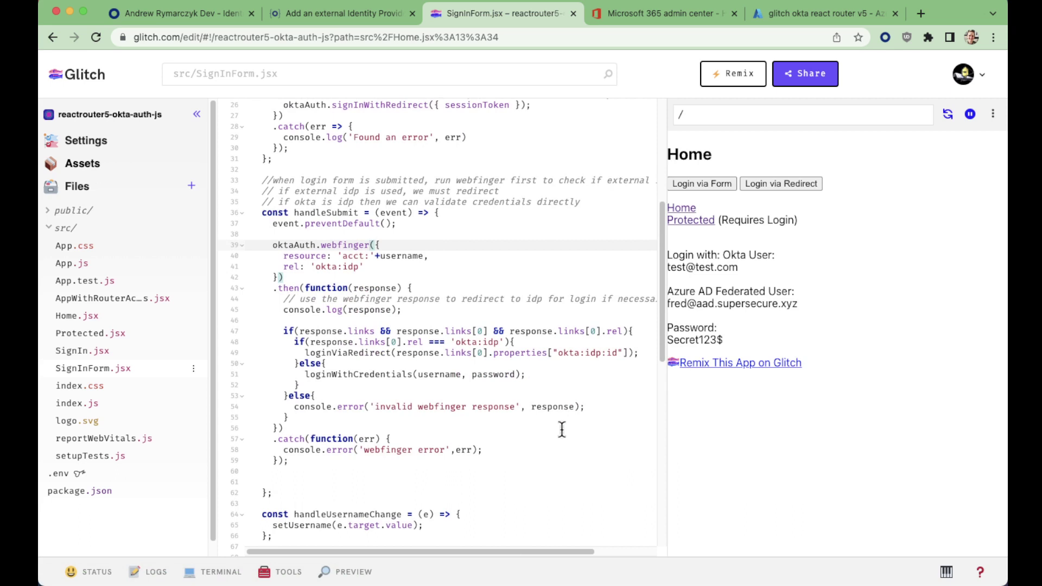
double_click(345, 353)
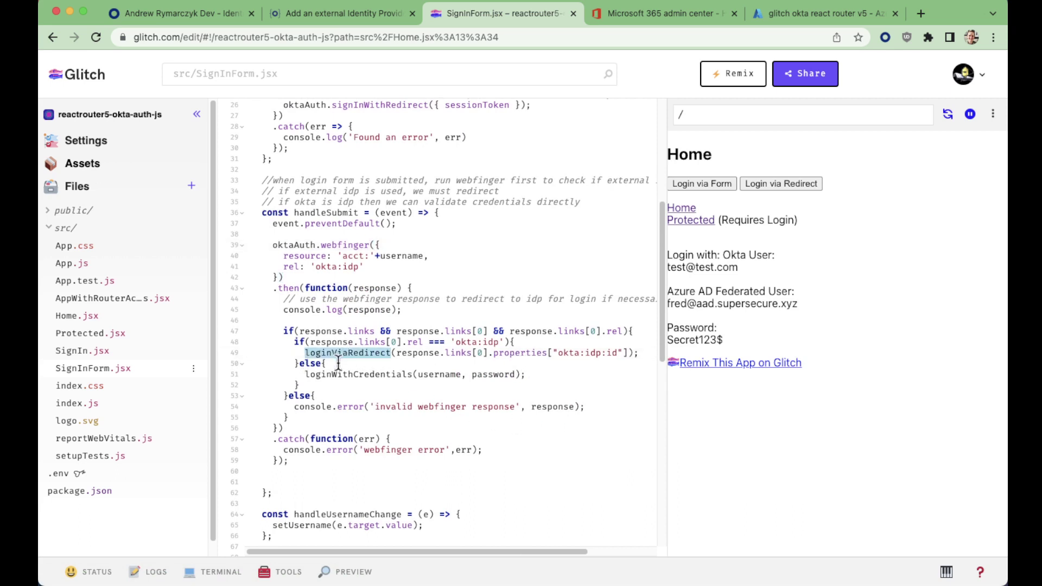
left_click(406, 357)
left_click_drag(396, 355, 628, 354)
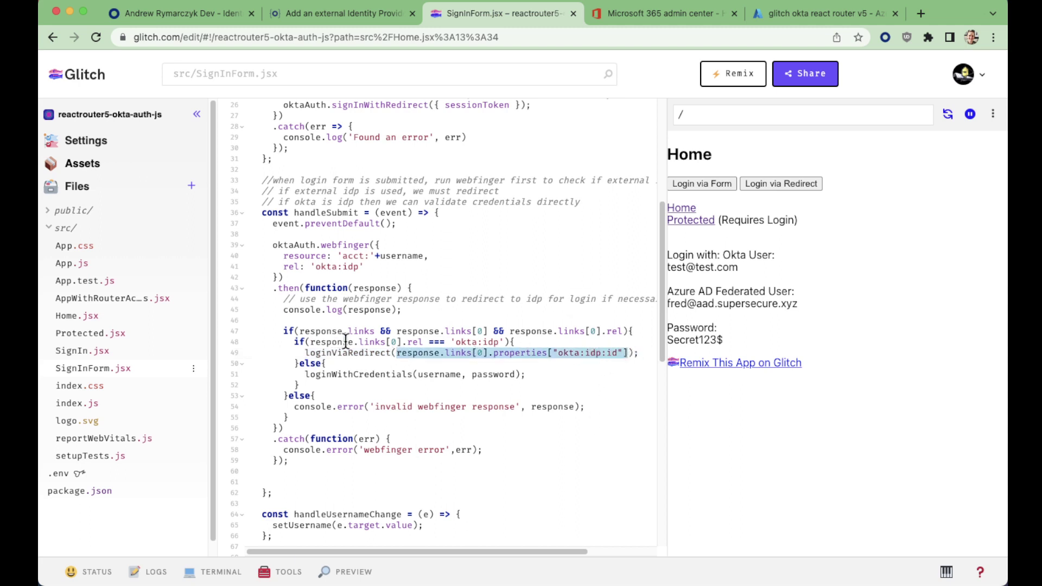
scroll(339, 369, "up", 1)
double_click(337, 375)
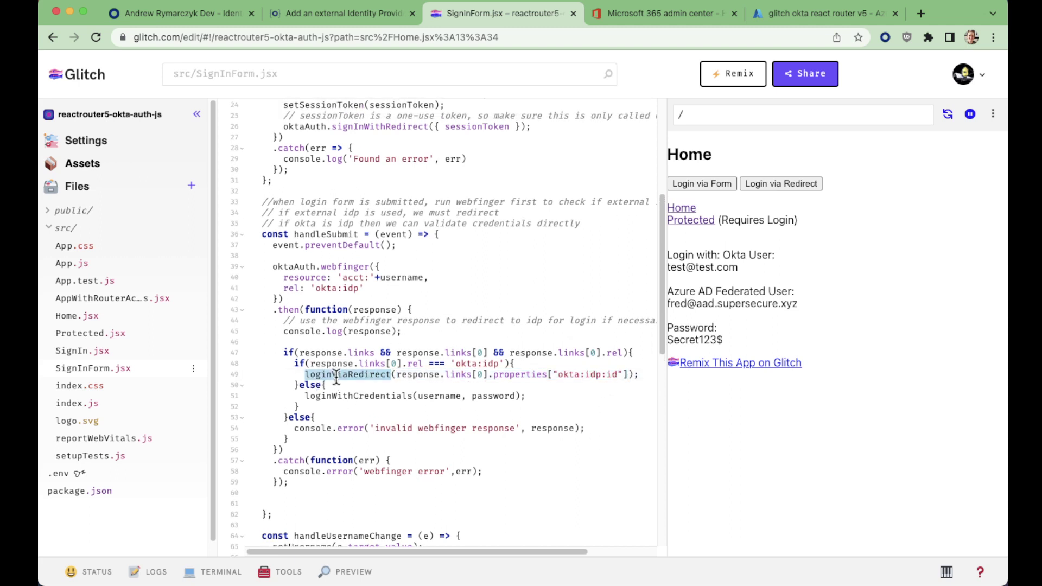
scroll(370, 402, "up", 10)
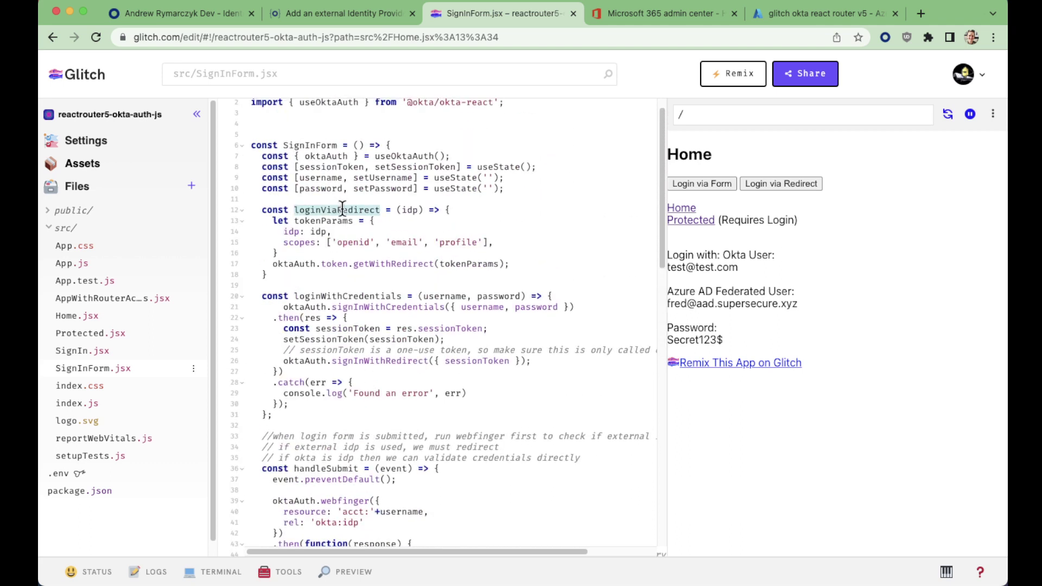
left_click_drag(282, 231, 332, 232)
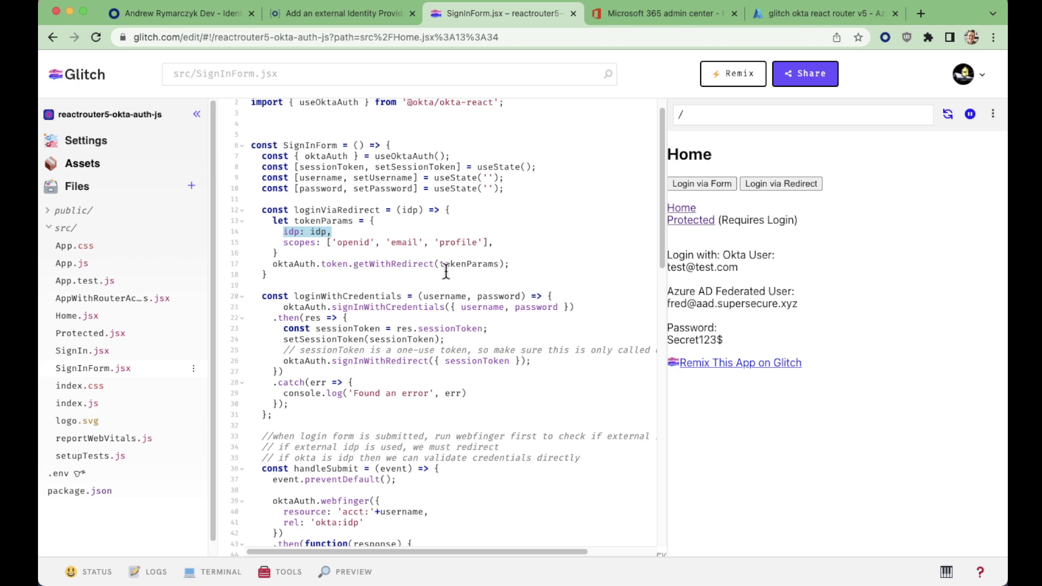
Highlight oktaAuth, setSessionToken and useOktaAuth usages and the loginViaRedirect function, then return to Okta
left_click(288, 264)
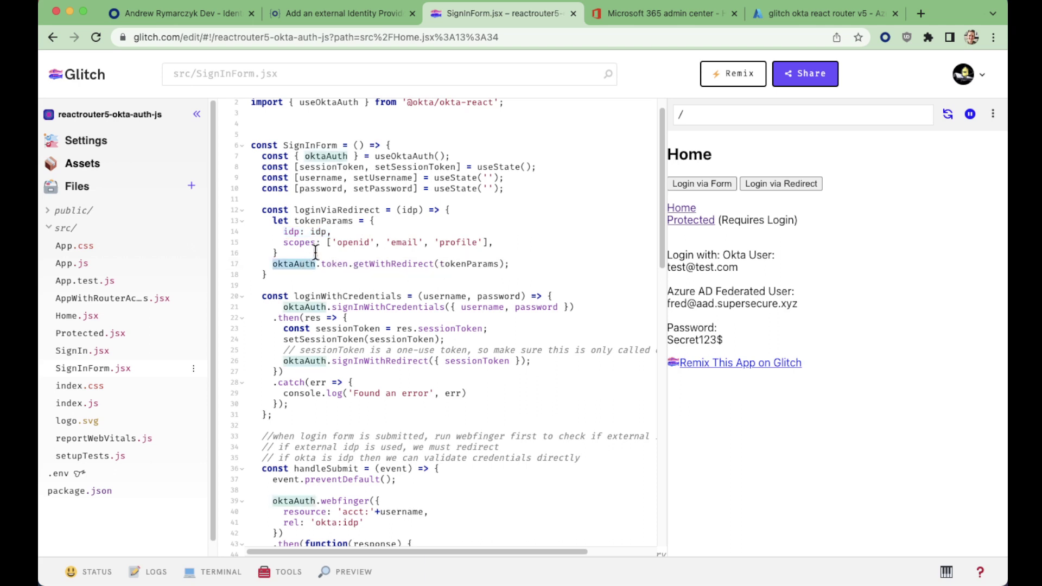
left_click(390, 163)
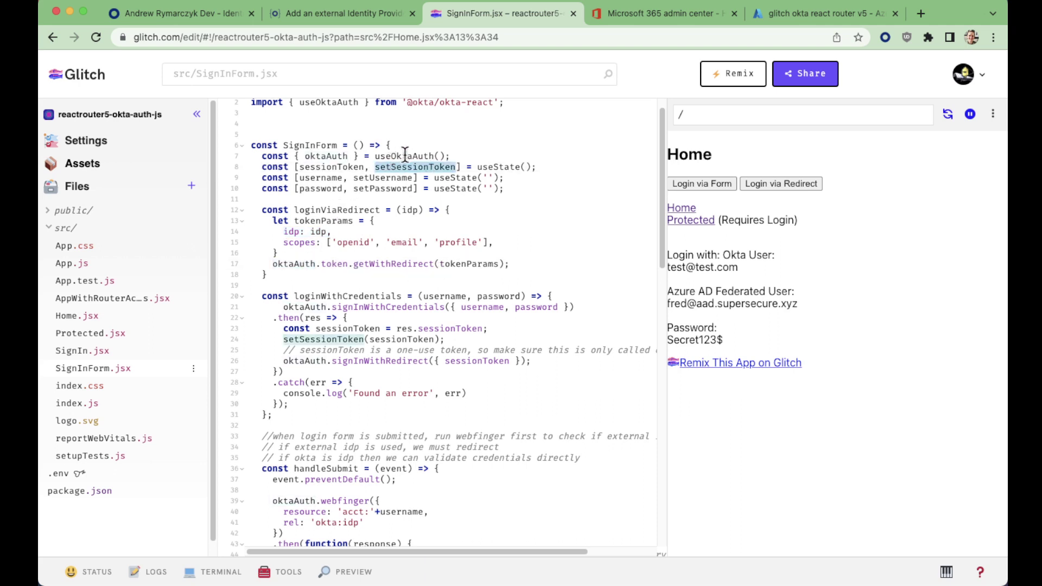
left_click(405, 156)
scroll(392, 149, "up", 1)
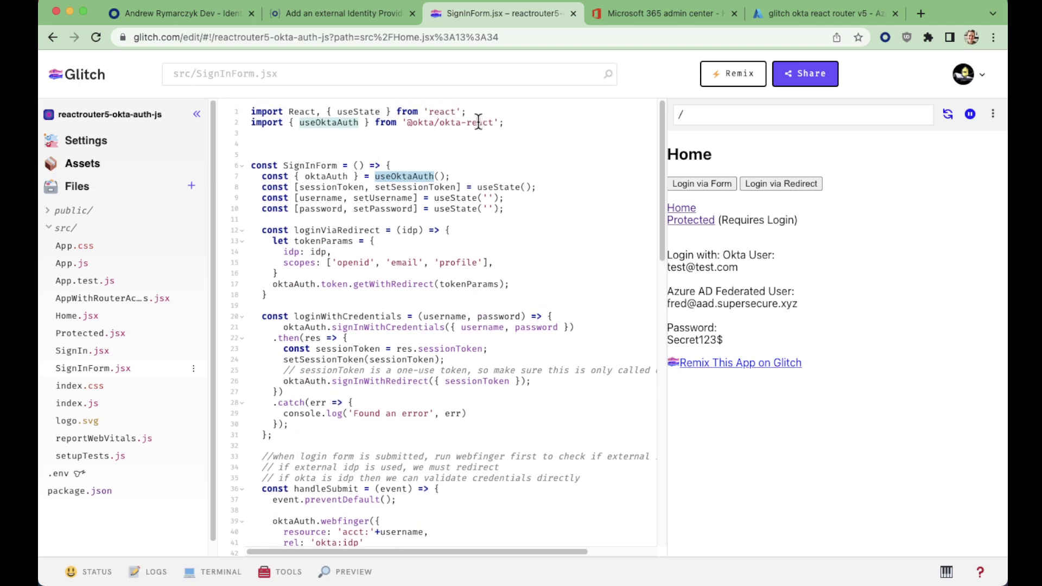
left_click_drag(299, 293, 257, 234)
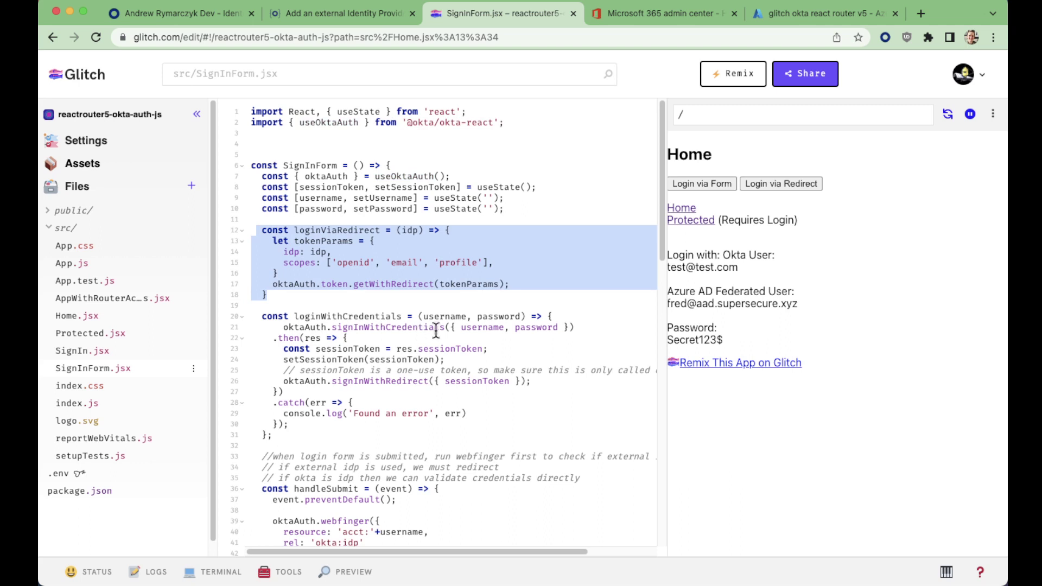
left_click(417, 293)
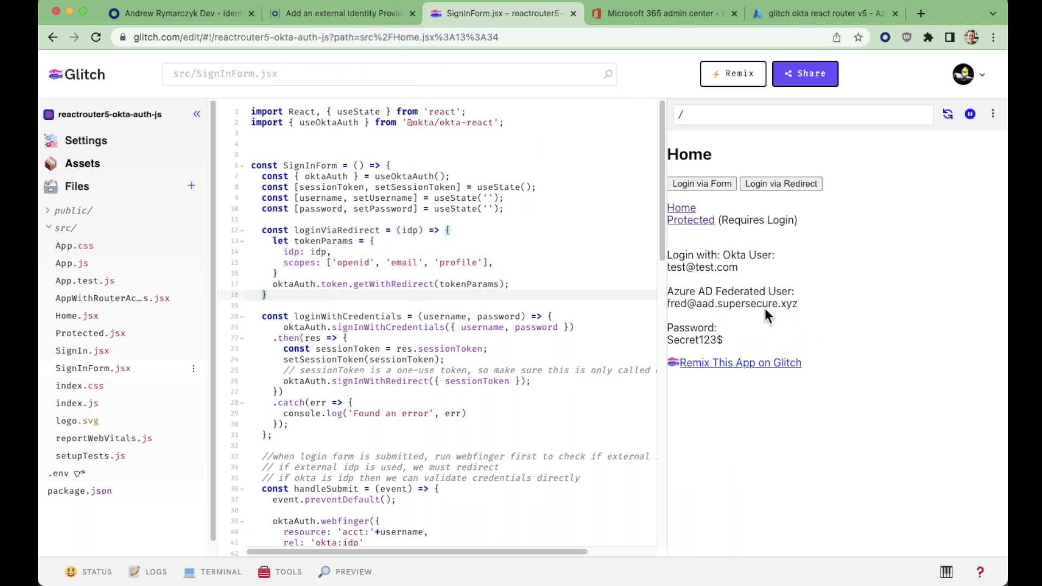
left_click(212, 15)
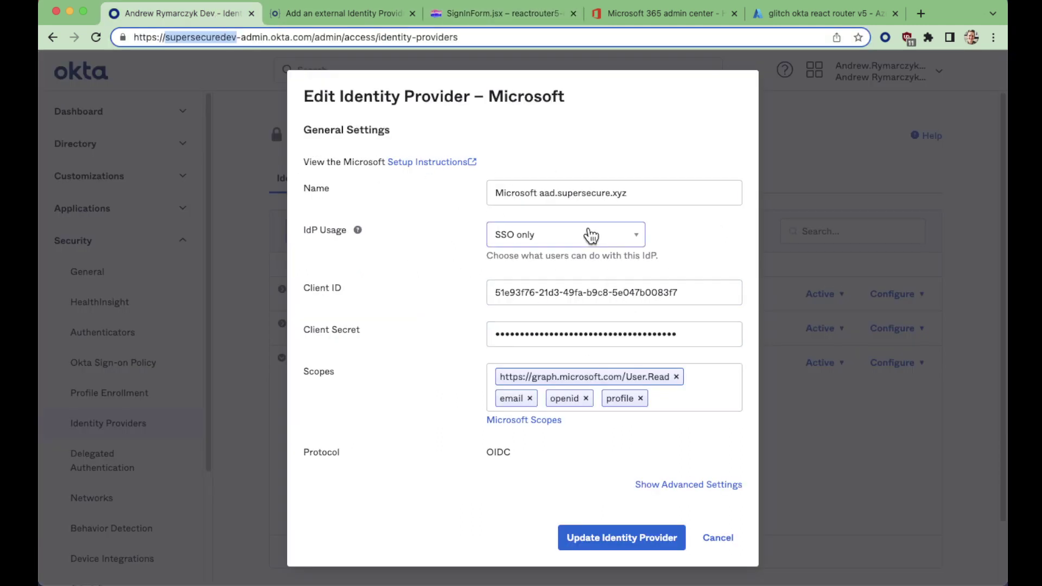
Reveal advanced settings, review the Microsoft IdP's Authentication and JIT options, then cancel without saving
left_click(675, 484)
scroll(668, 462, "down", 3)
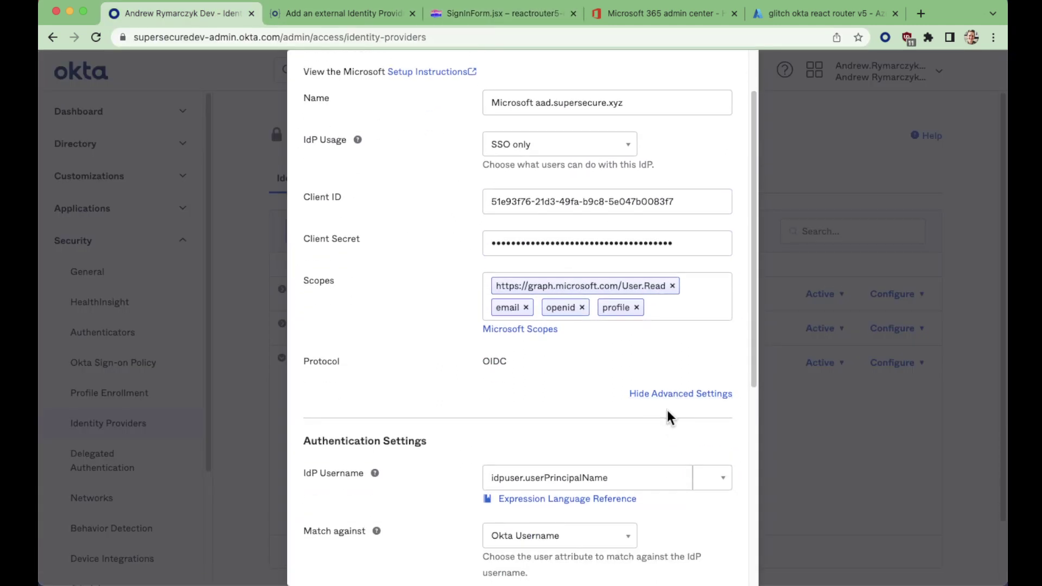
scroll(667, 409, "down", 5)
scroll(667, 360, "down", 1)
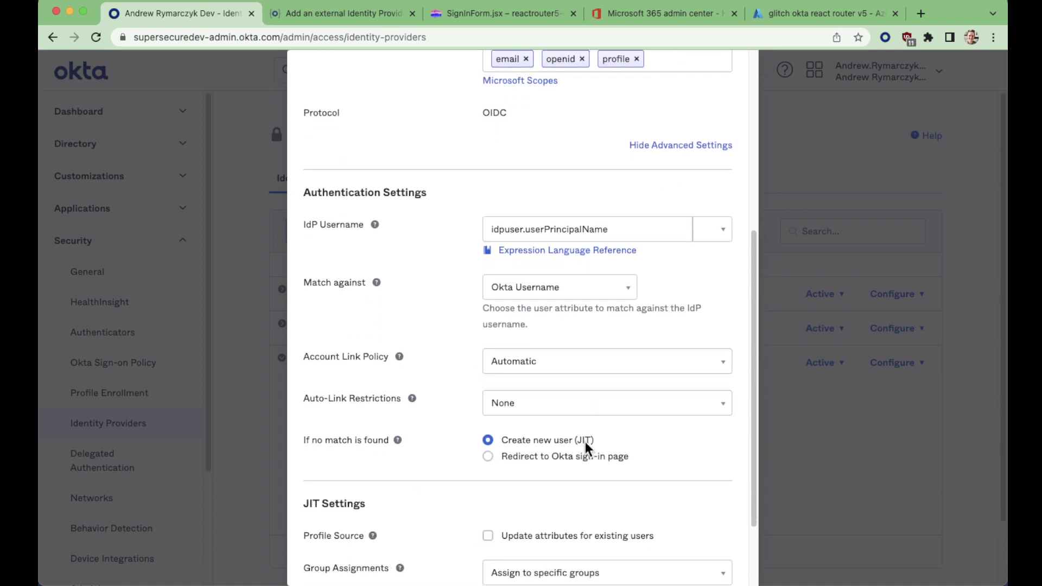
left_click(585, 441)
left_click(625, 437)
scroll(624, 438, "down", 2)
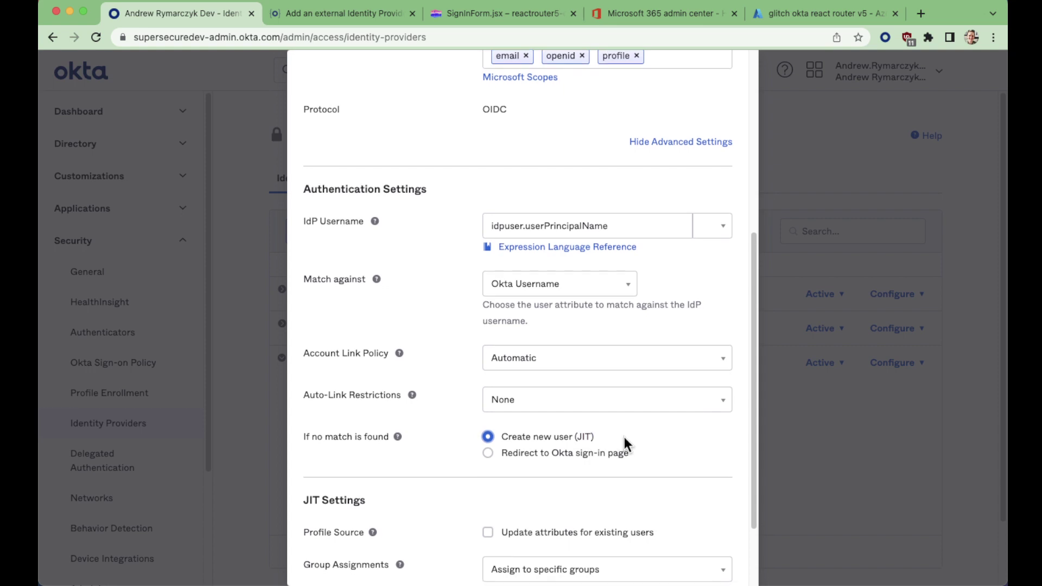
scroll(627, 436, "down", 3)
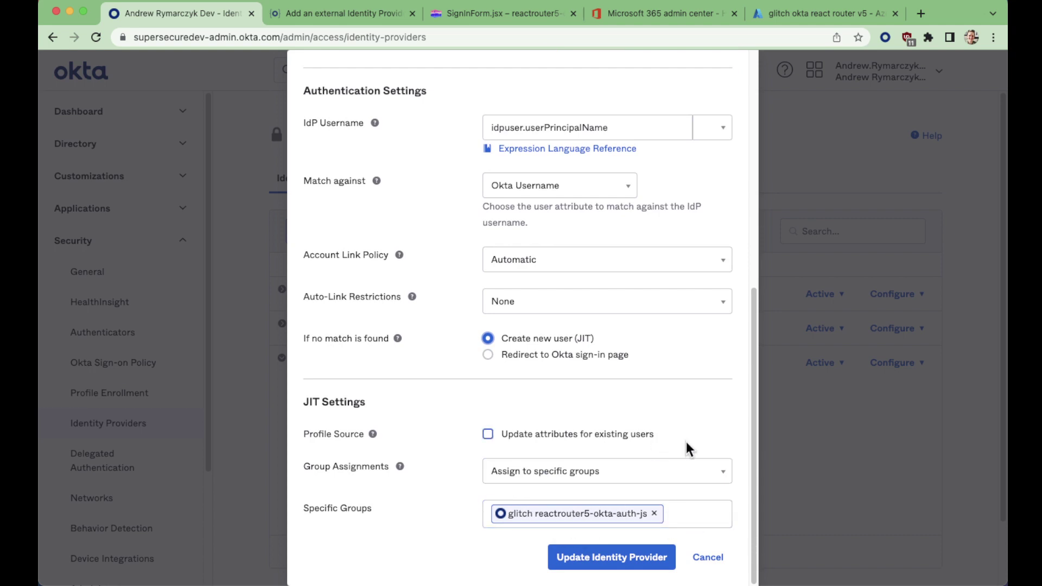
left_click(709, 559)
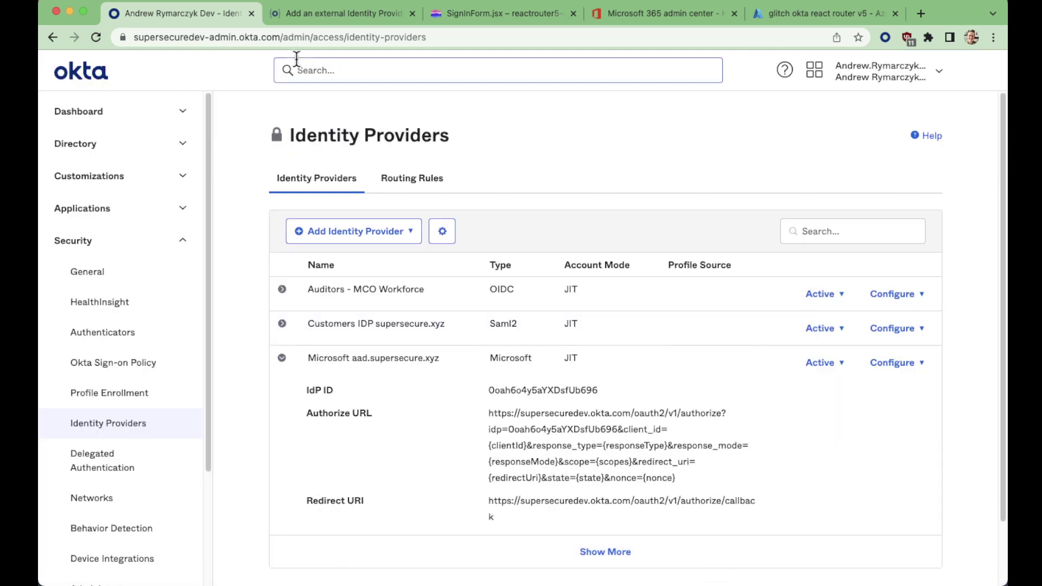
Copy the Okta test user's email address from the React App home page
key("super+grave")
left_click(178, 211)
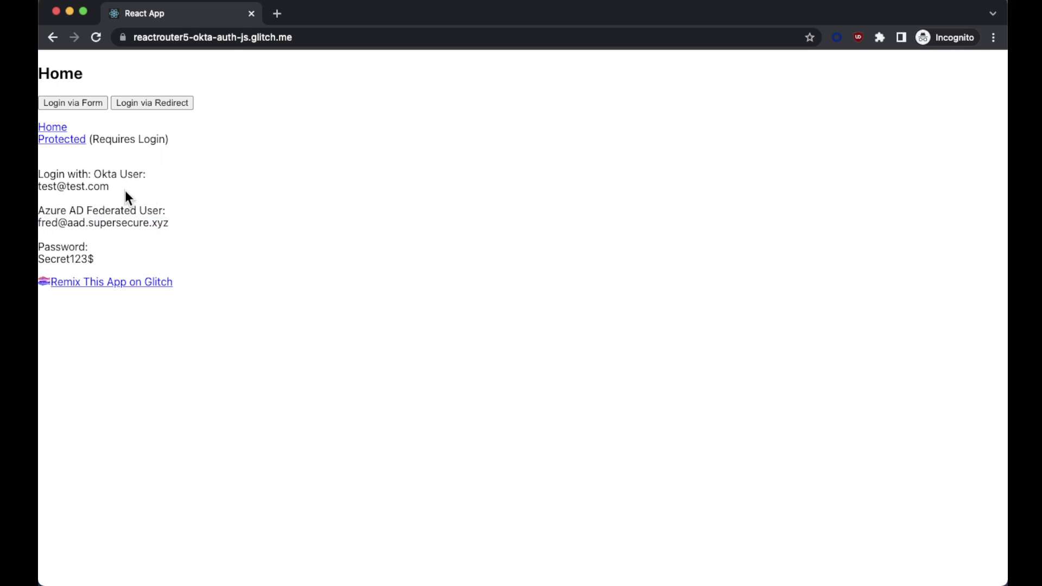
left_click_drag(125, 190, 37, 187)
right_click(67, 188)
left_click(100, 223)
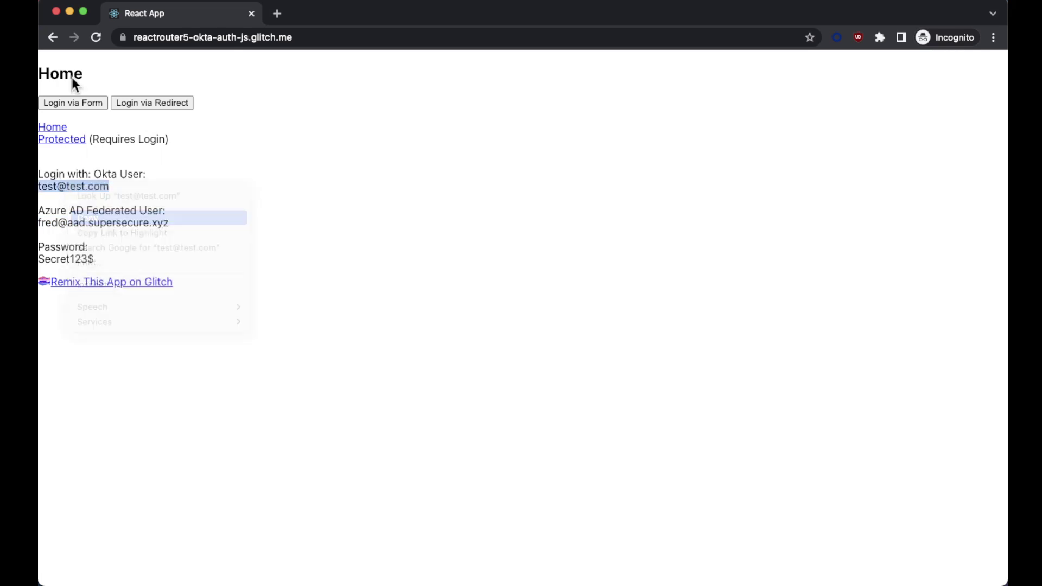
Sign in via the login form as the Okta test user and verify the Protected page
left_click(79, 108)
left_click(119, 104)
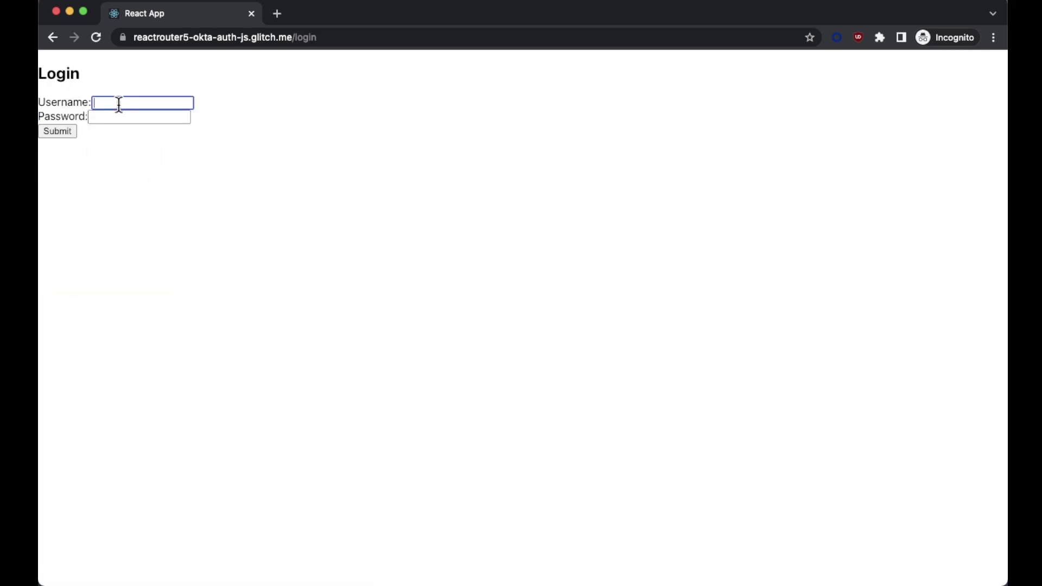
left_click(141, 116)
type("test@test.com")
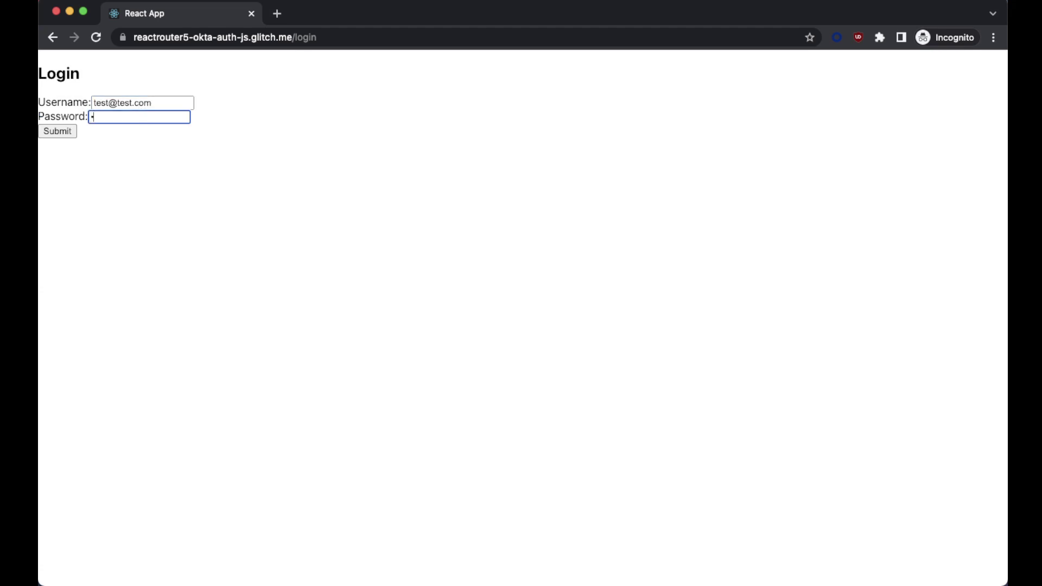
left_click(72, 131)
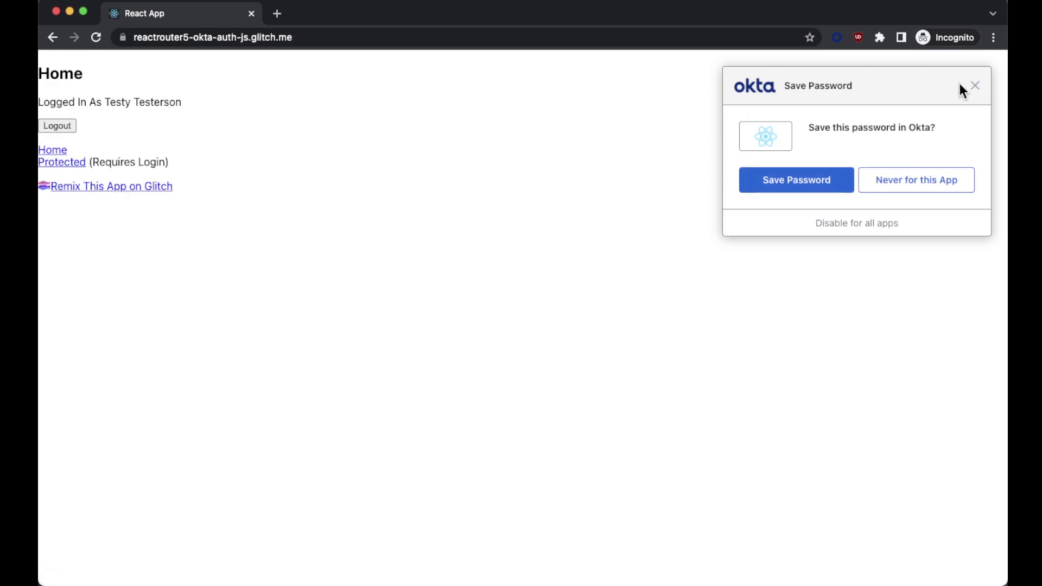
left_click(976, 86)
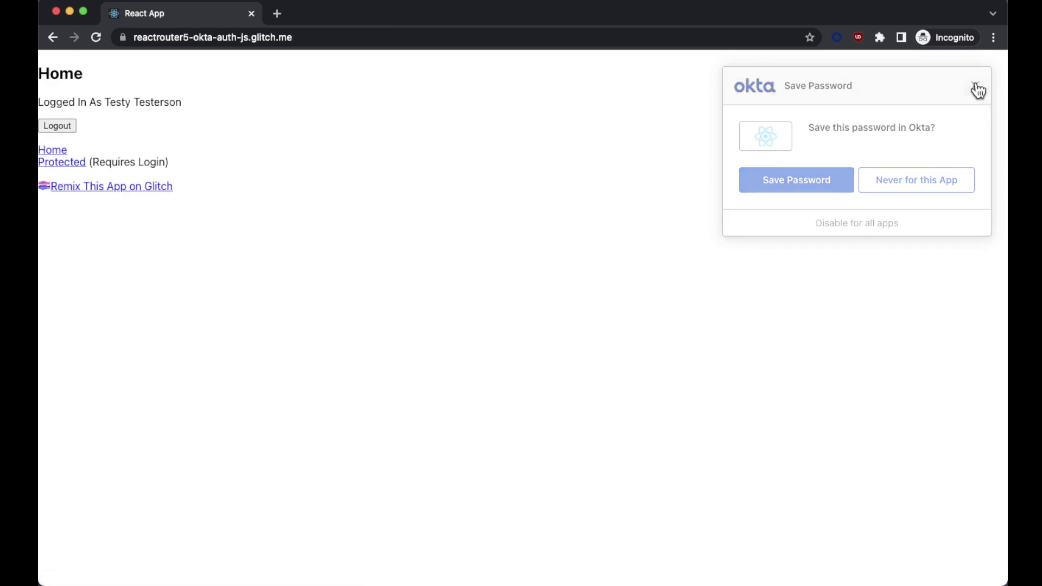
left_click(64, 165)
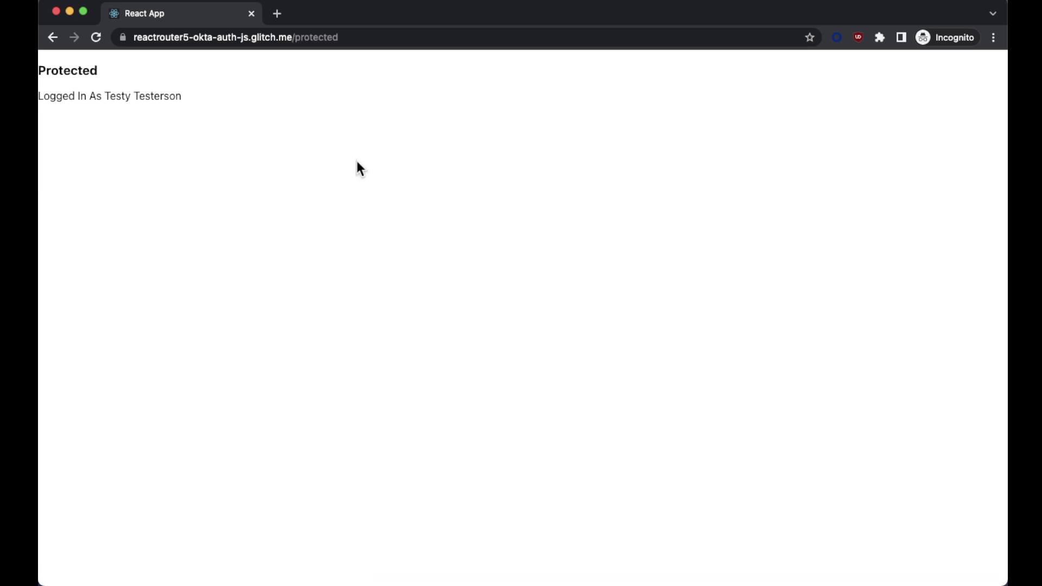
key("super+bracketleft")
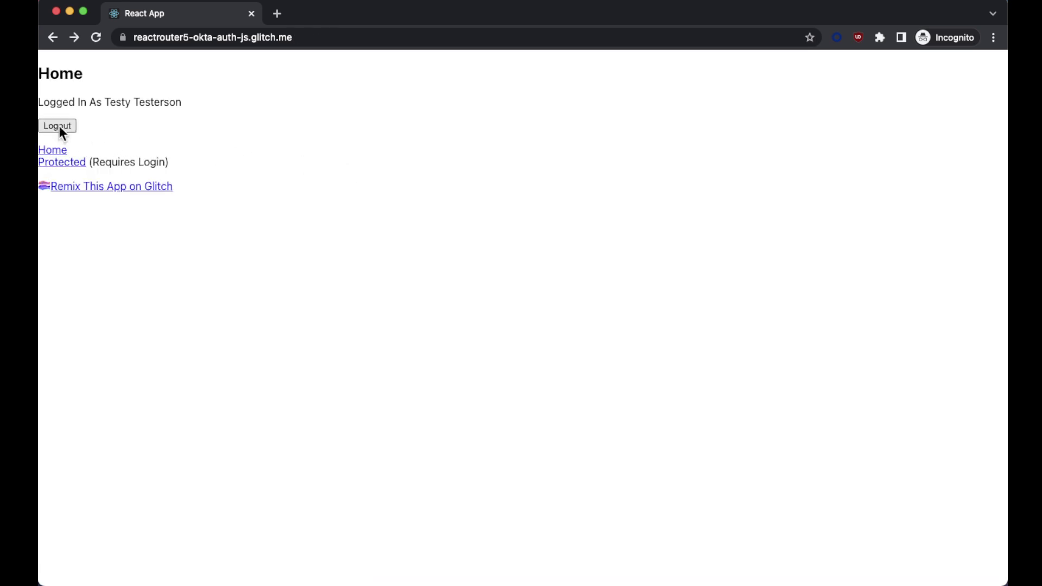
Log out of the React App and copy the federated user's email address
left_click(59, 126)
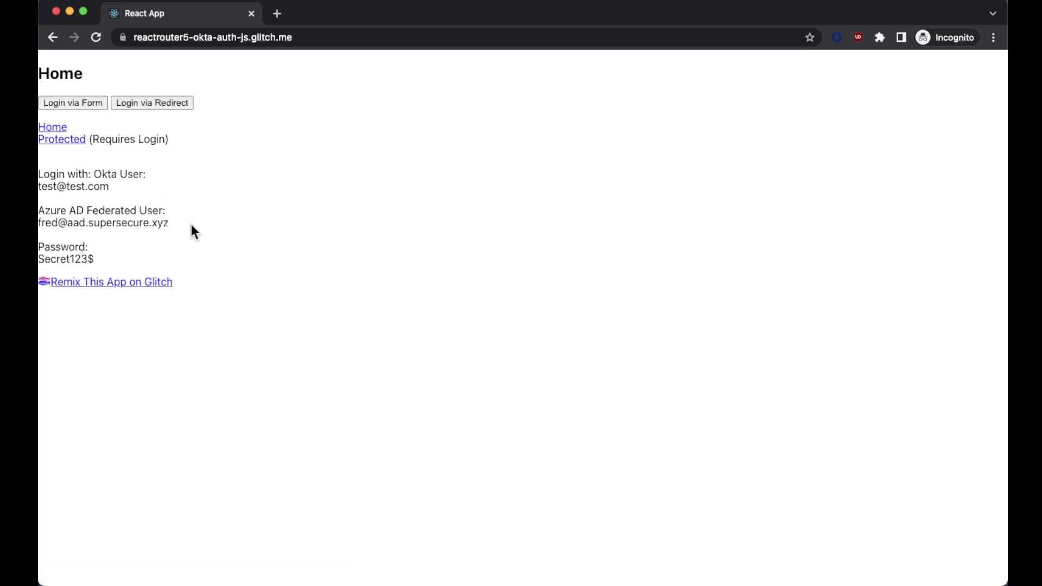
left_click_drag(191, 224, 38, 223)
right_click(76, 222)
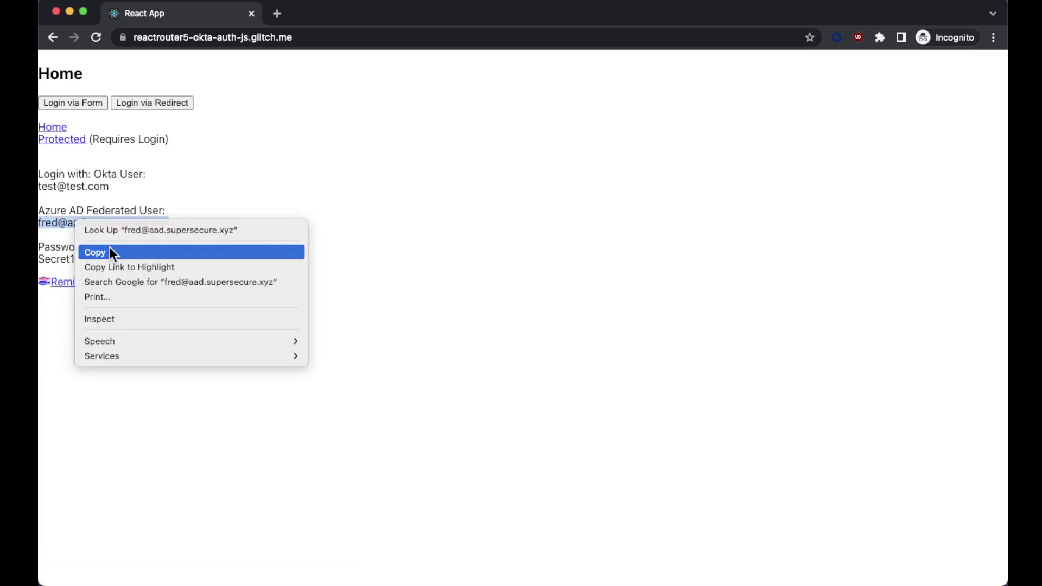
left_click(113, 253)
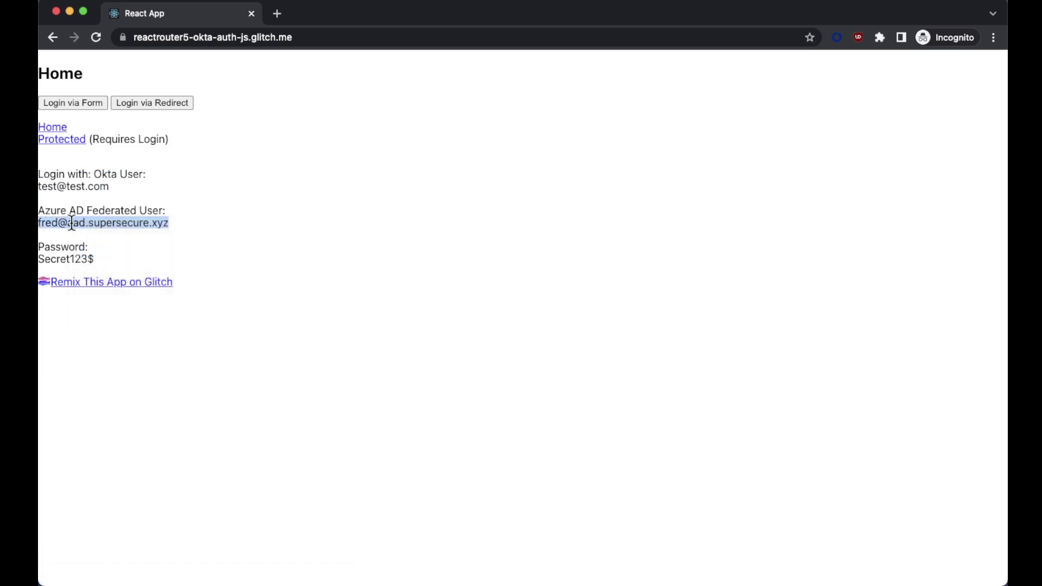
Submit the login form with the federated user's email as username and their password
left_click(55, 103)
left_click(119, 102)
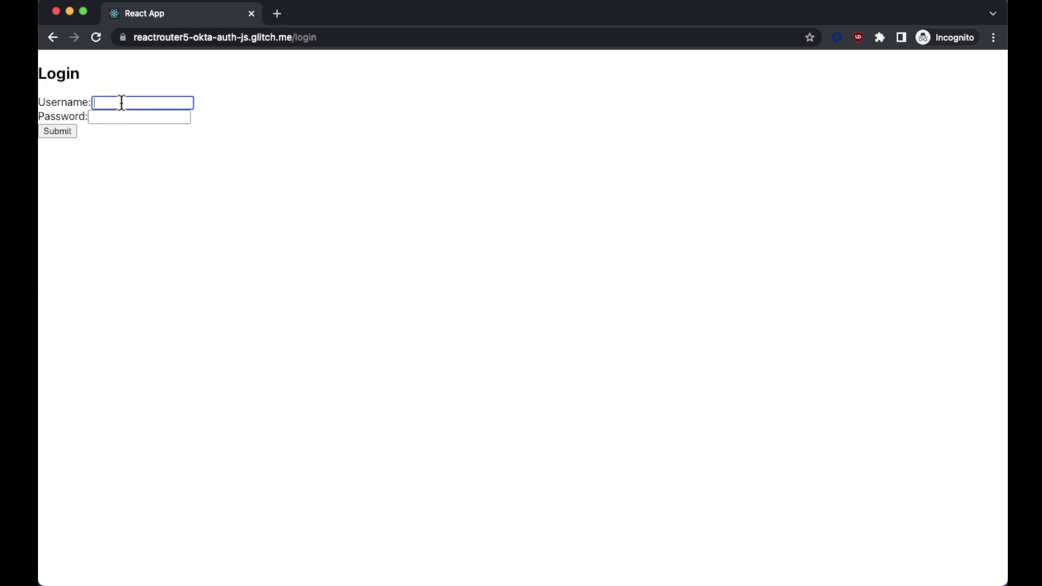
key("super+v")
left_click(149, 117)
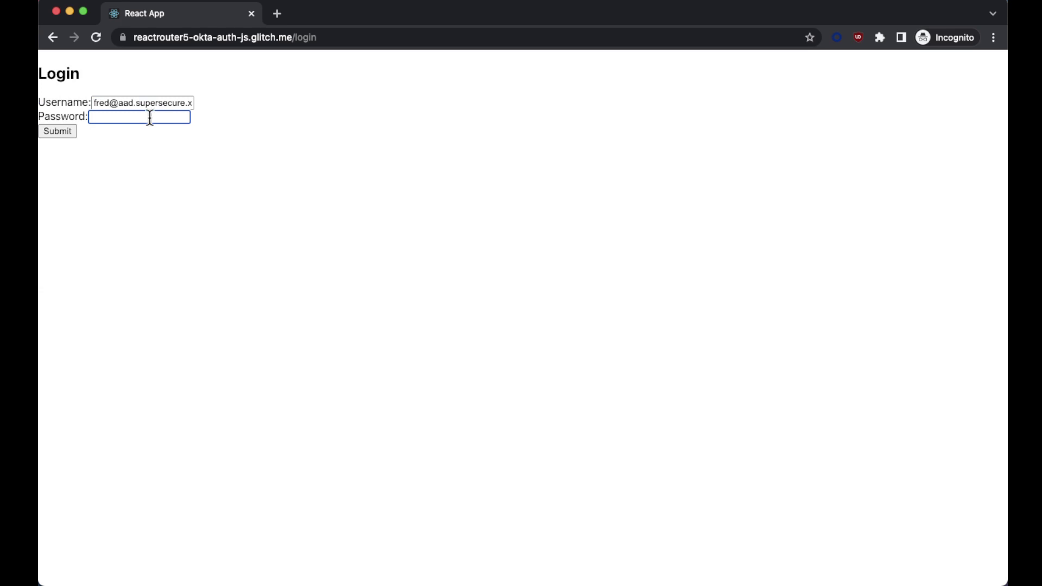
type("***************")
left_click(66, 130)
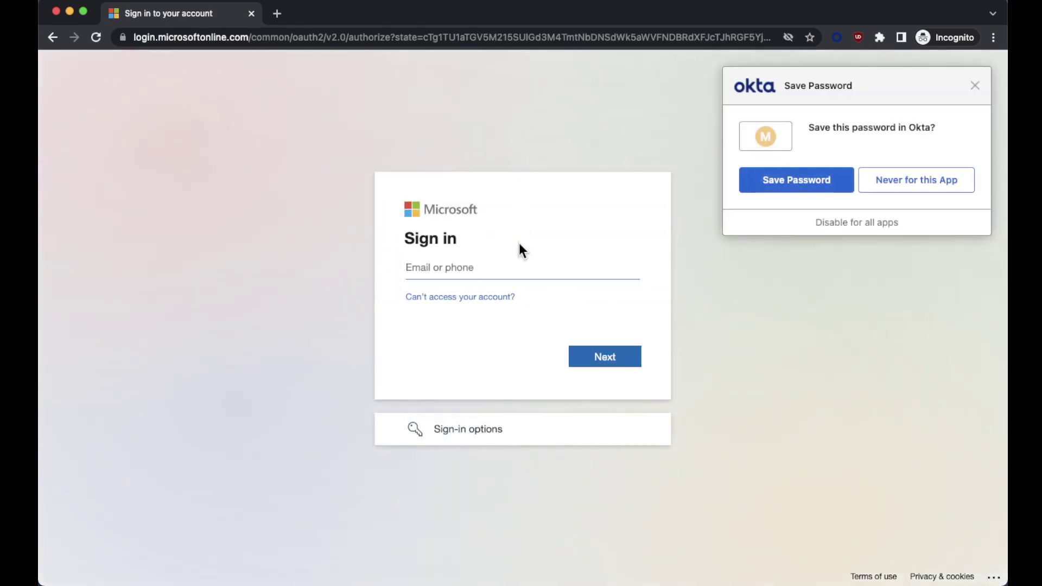
Complete Microsoft sign-in with the federated account, declining to stay signed in, and verify the Protected page
left_click(498, 268)
key("super+v")
left_click(617, 359)
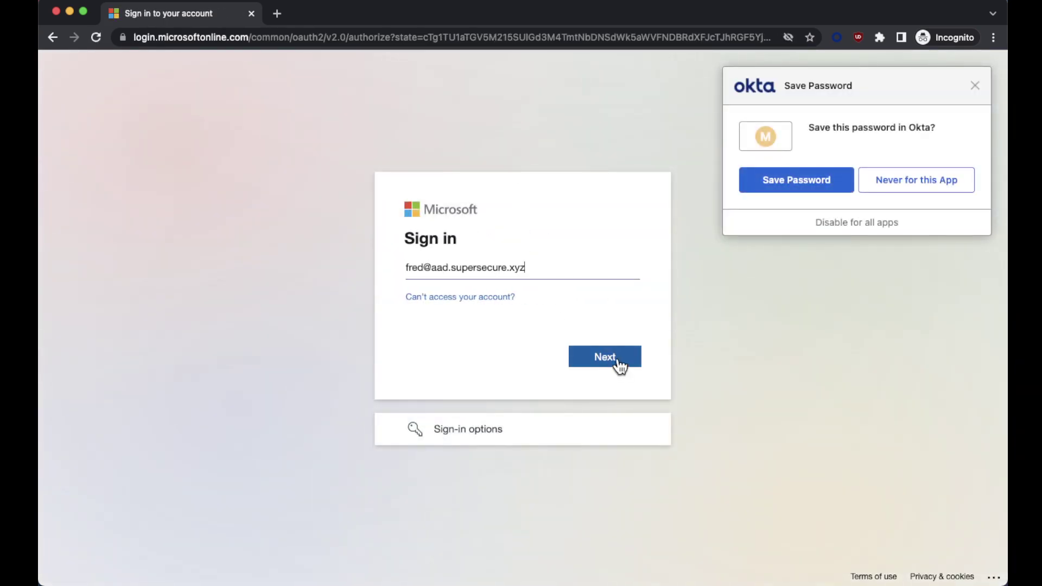
left_click(500, 314)
type("•")
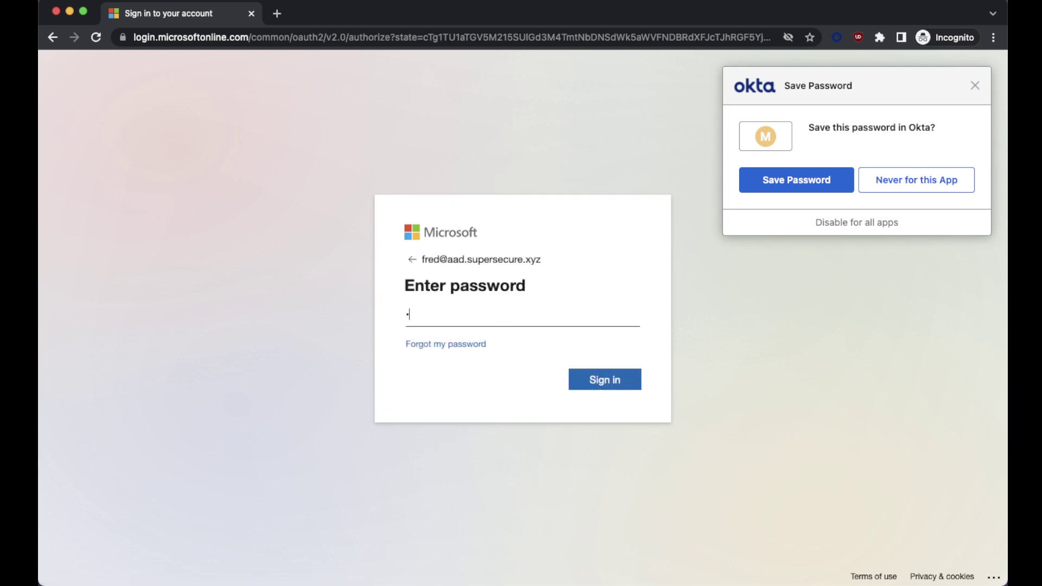
left_click(603, 380)
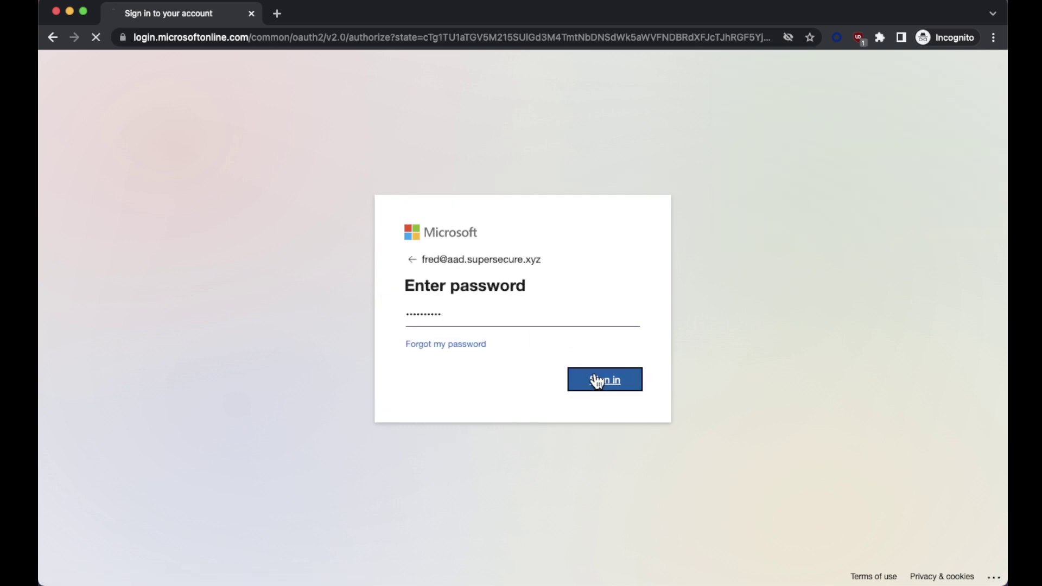
left_click(539, 388)
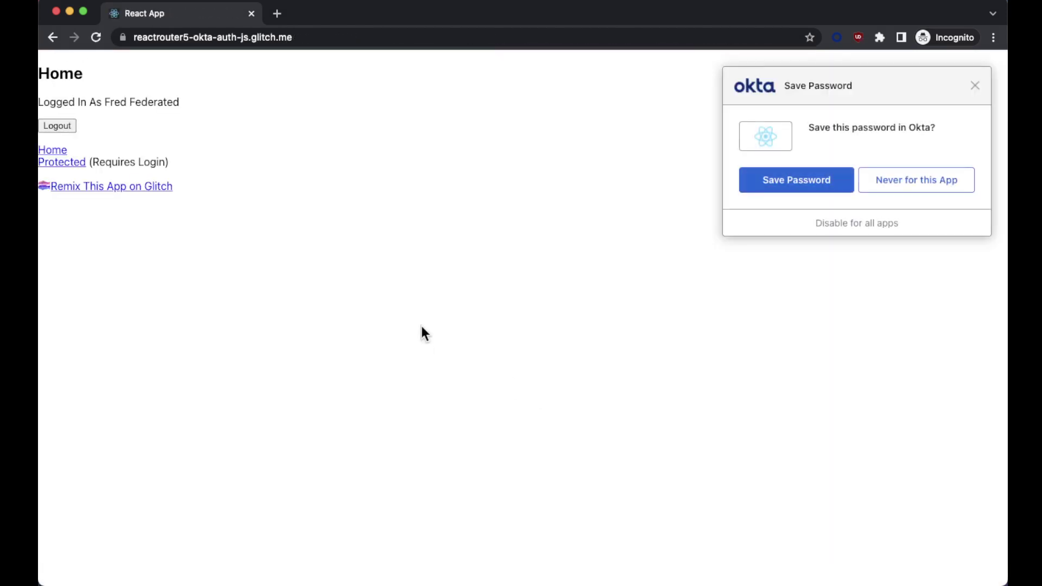
left_click(980, 85)
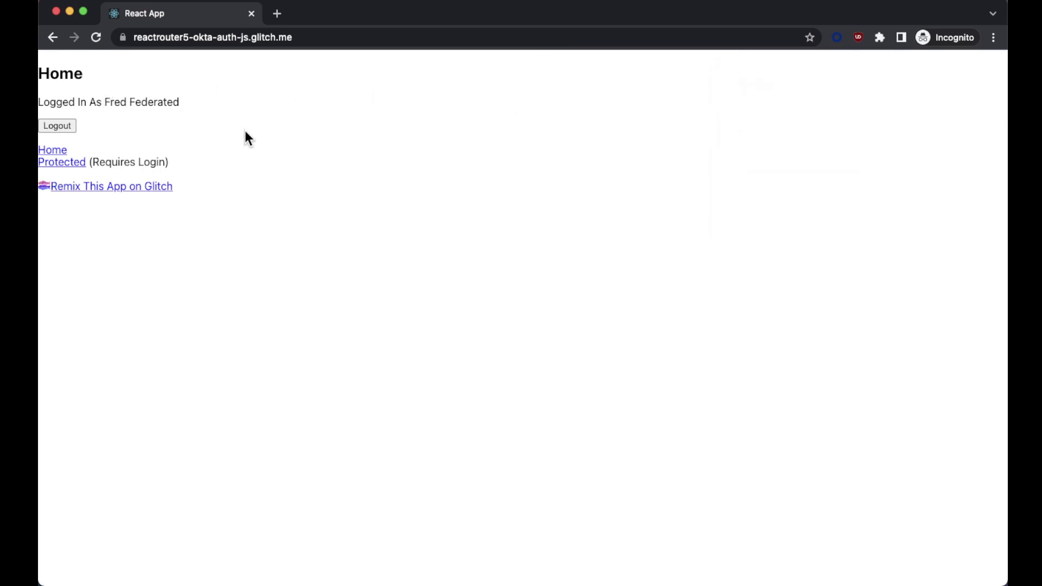
left_click(73, 162)
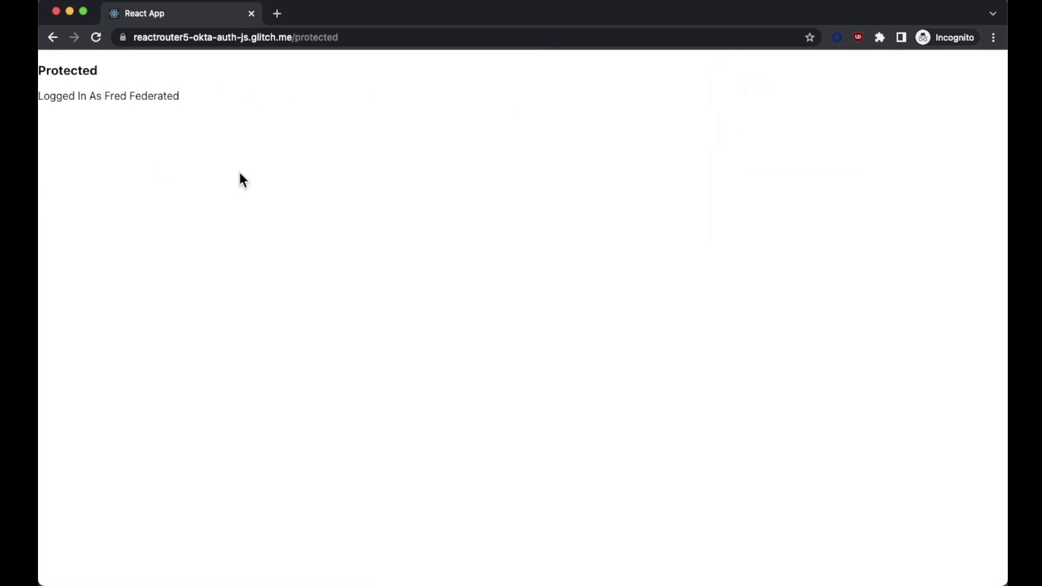
key("super+bracketleft")
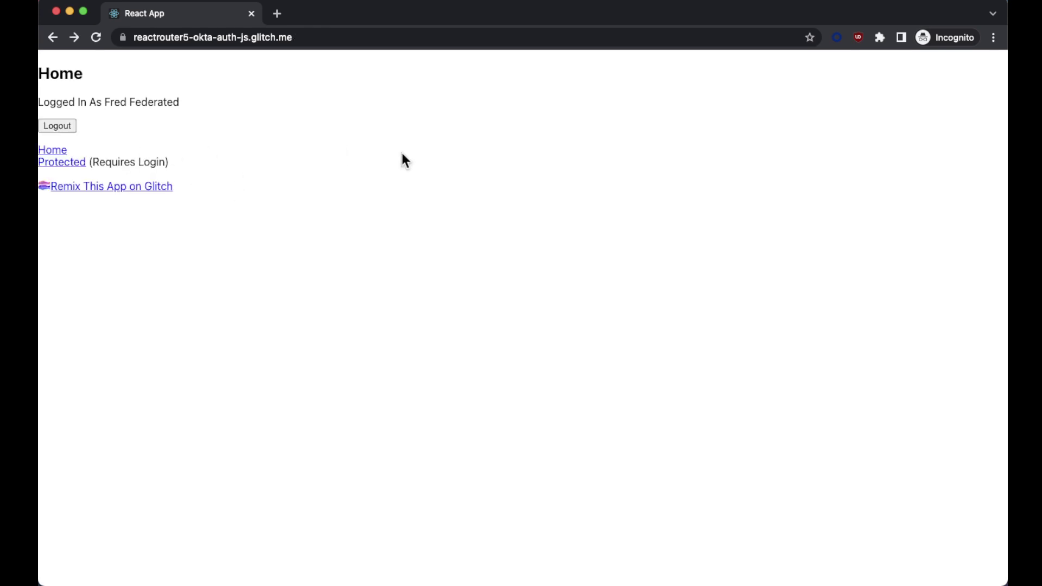
Open the federated user under Directory > People and check their groups and glitch reactrouter5-okta-auth-js assignment
key("super+grave")
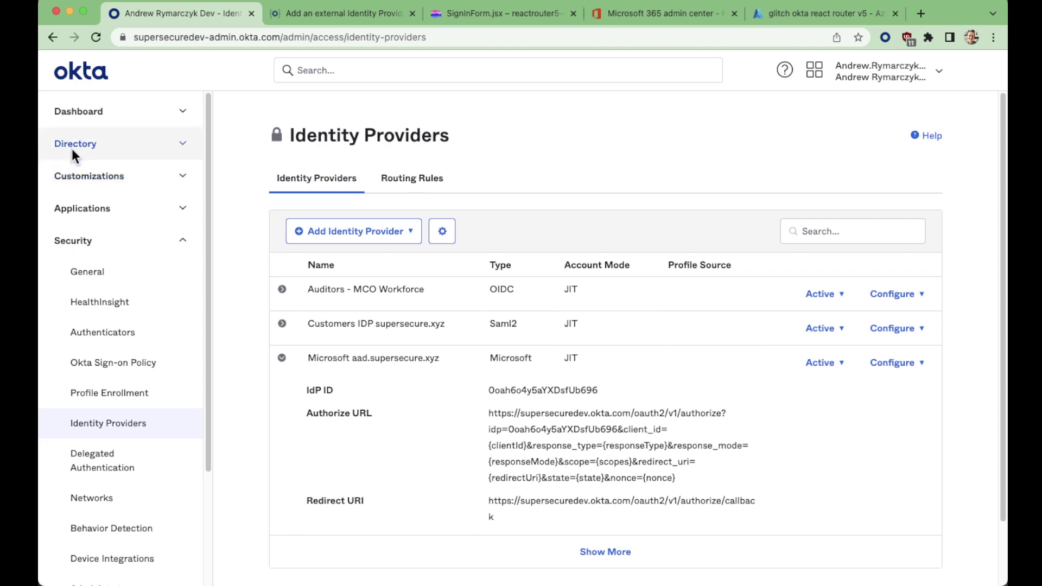
left_click(71, 146)
left_click(95, 176)
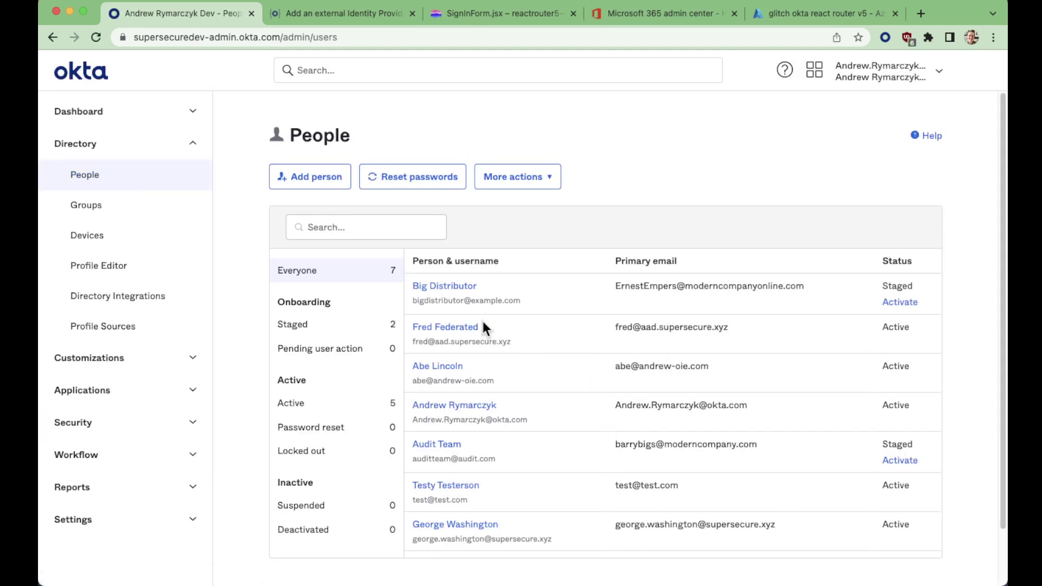
left_click_drag(916, 353, 462, 330)
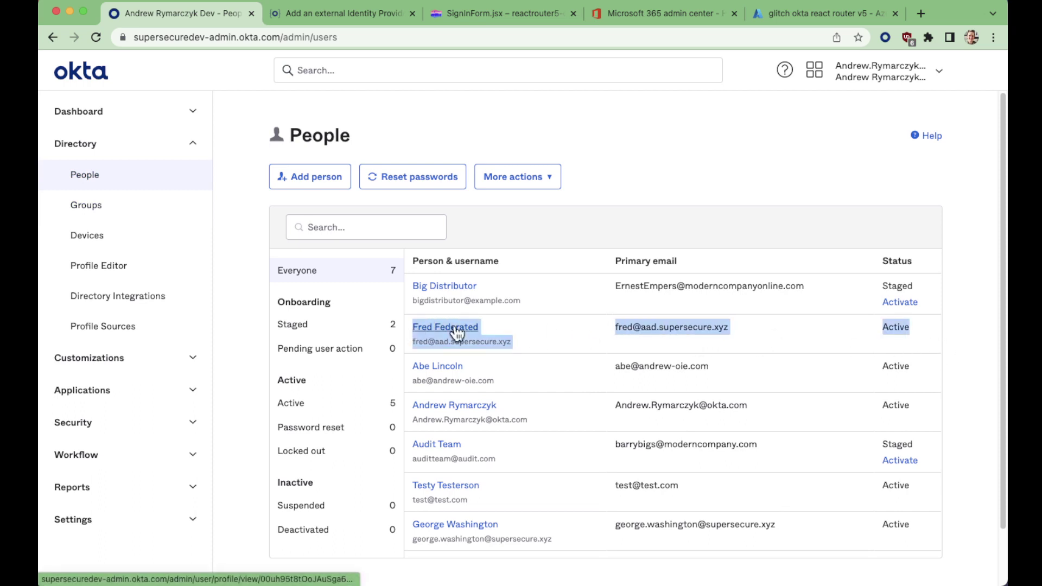
left_click(462, 330)
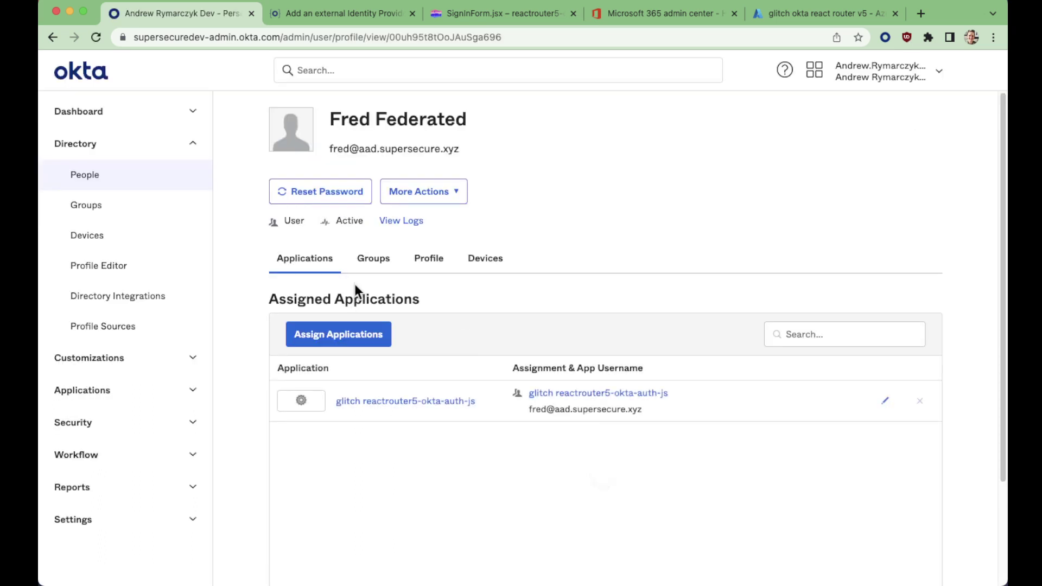
left_click(373, 259)
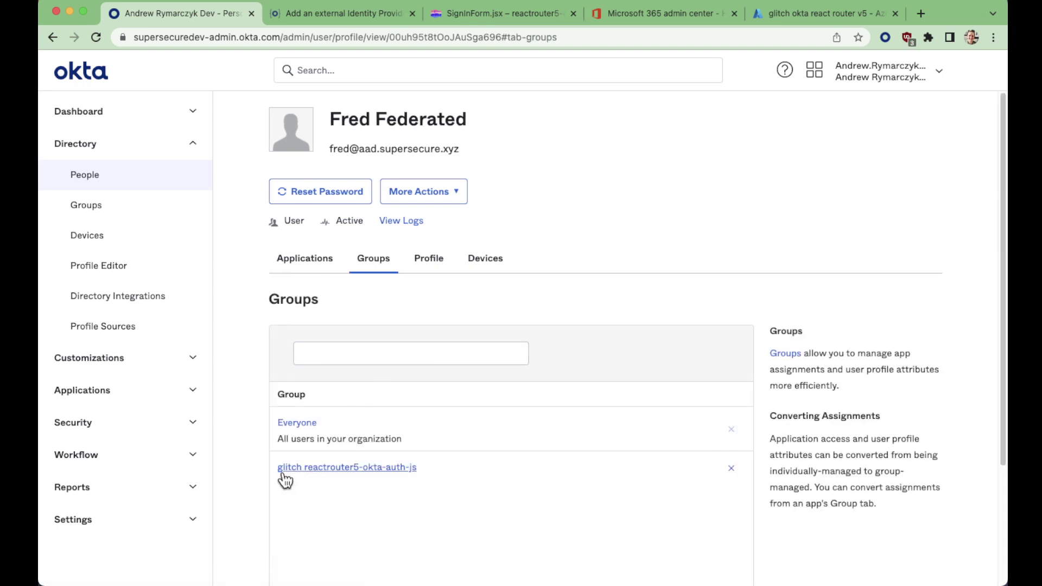
left_click(304, 259)
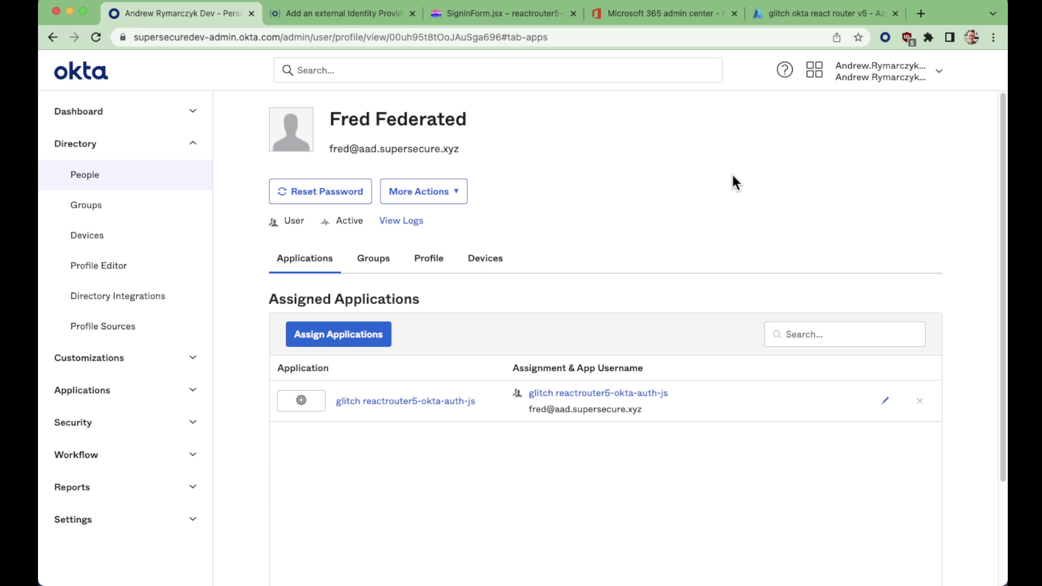
Return to the Glitch editor showing SignInForm.jsx's loginViaRedirect code beside the app preview
left_click(502, 14)
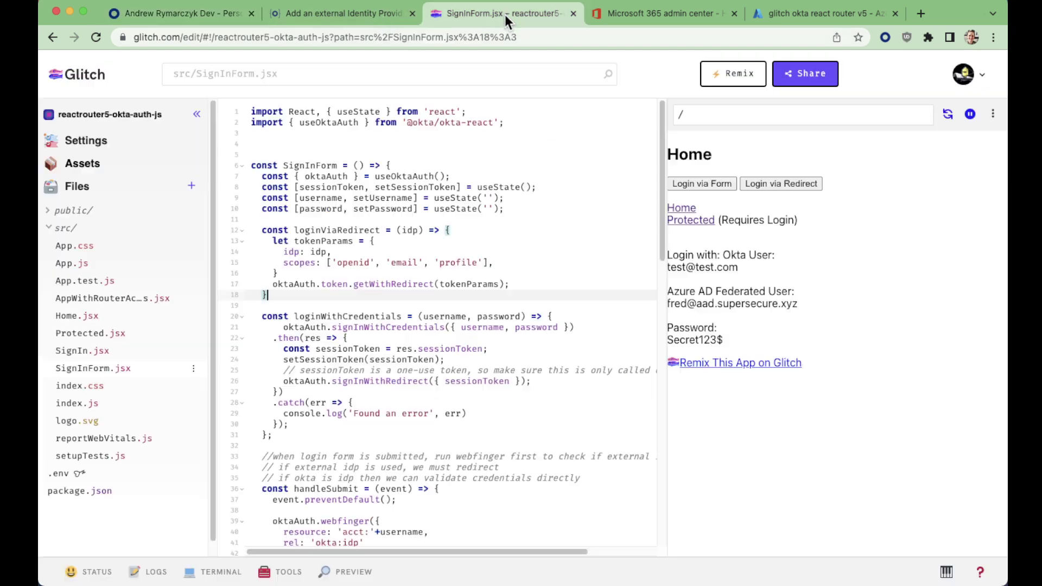